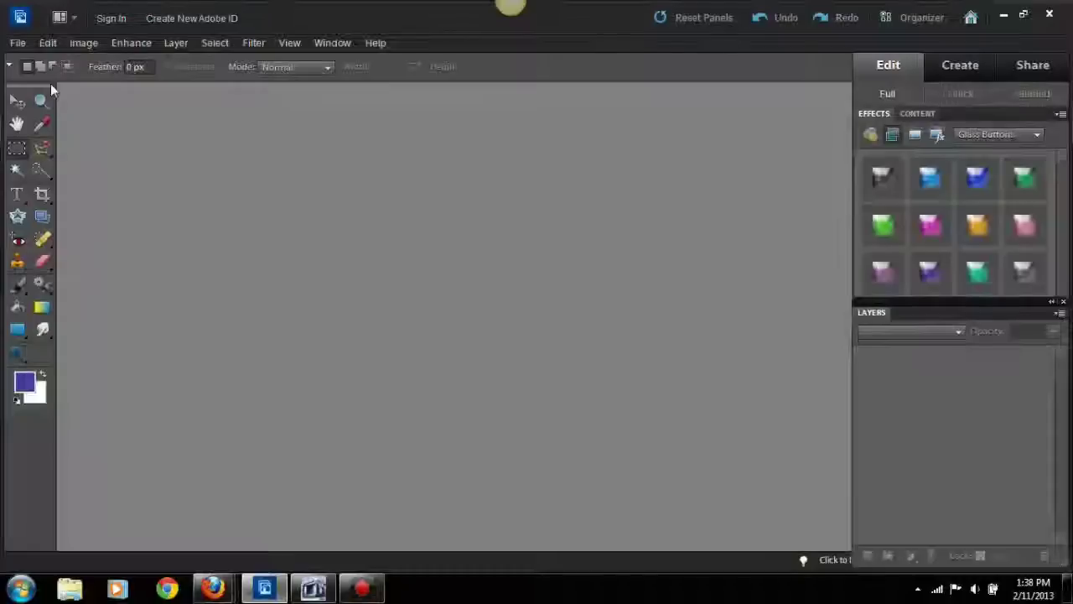
# - Create a new 400×400 blank document
pyautogui.click(18, 43)
pyautogui.click(231, 57)
pyautogui.write('400')
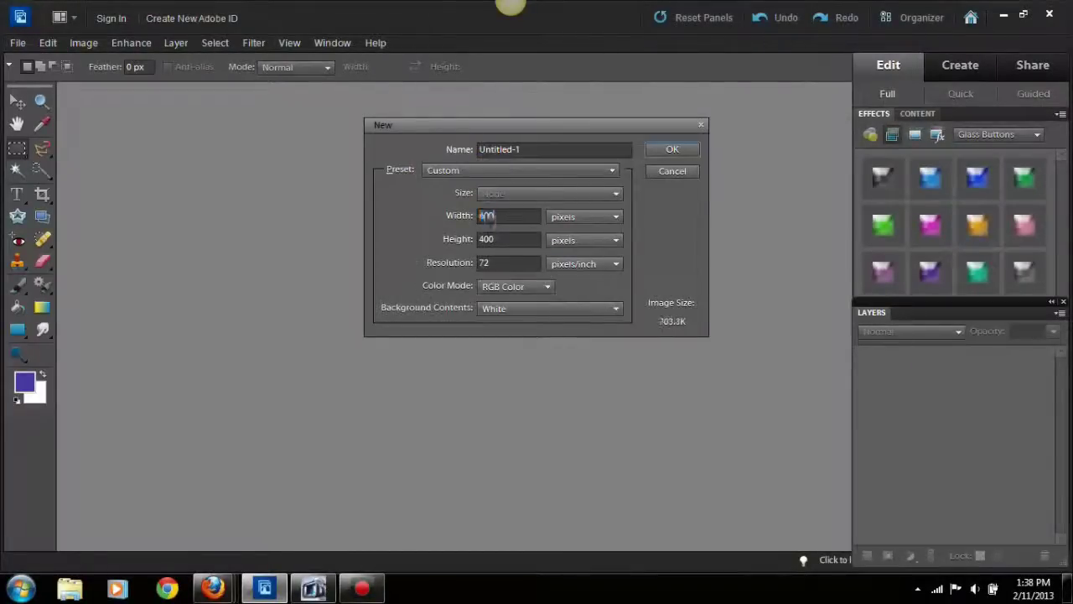
pyautogui.press('Return')
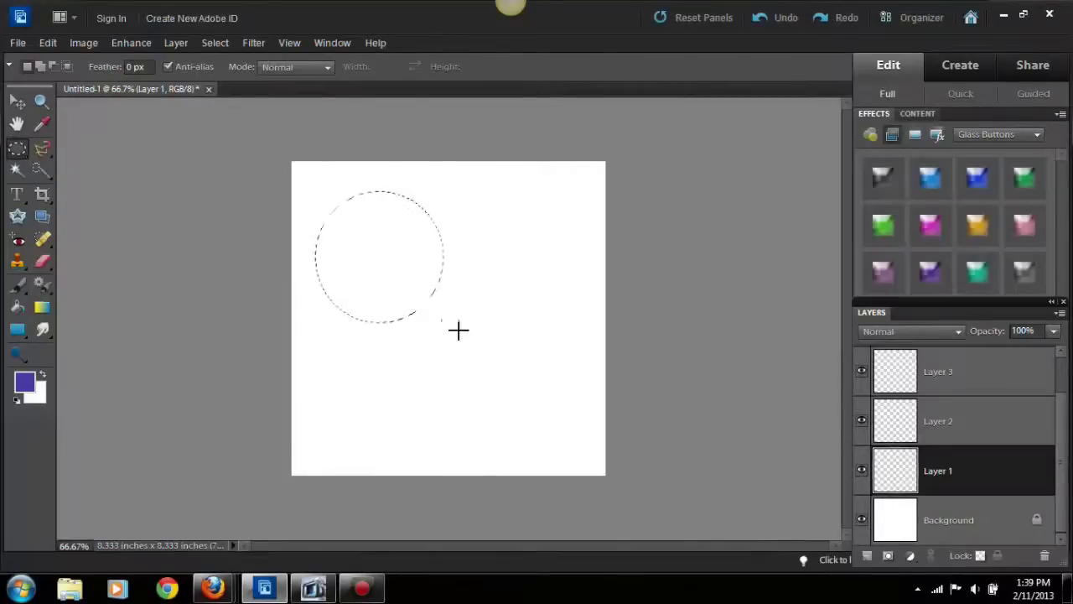
# - Fill the circle selection with dark navy and move Layer 3 just above Background
pyautogui.click(23, 381)
pyautogui.click(542, 330)
pyautogui.click(695, 118)
pyautogui.click(989, 410)
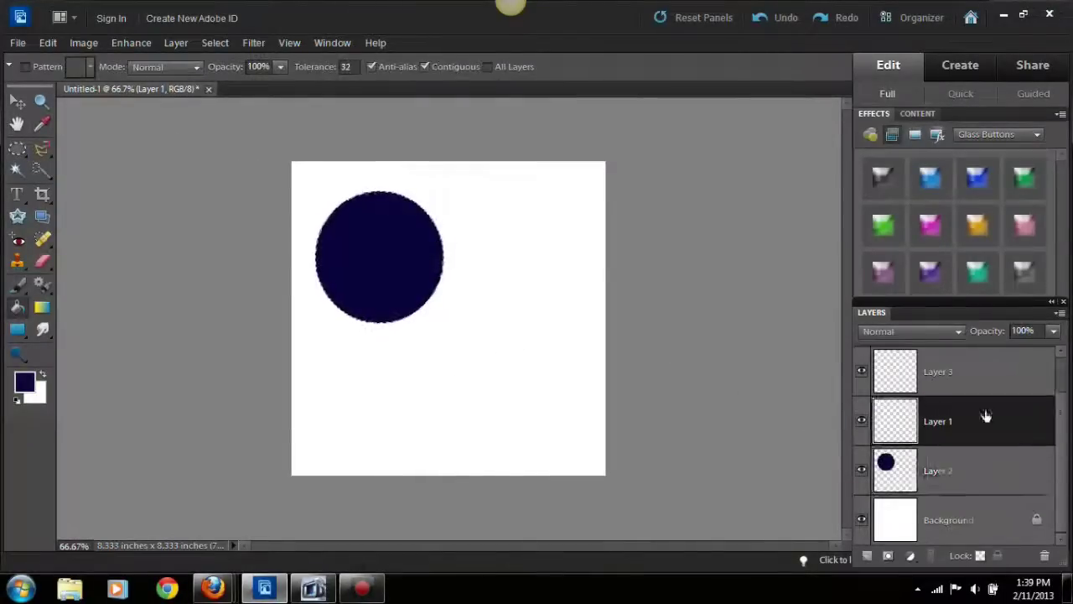
pyautogui.click(894, 482)
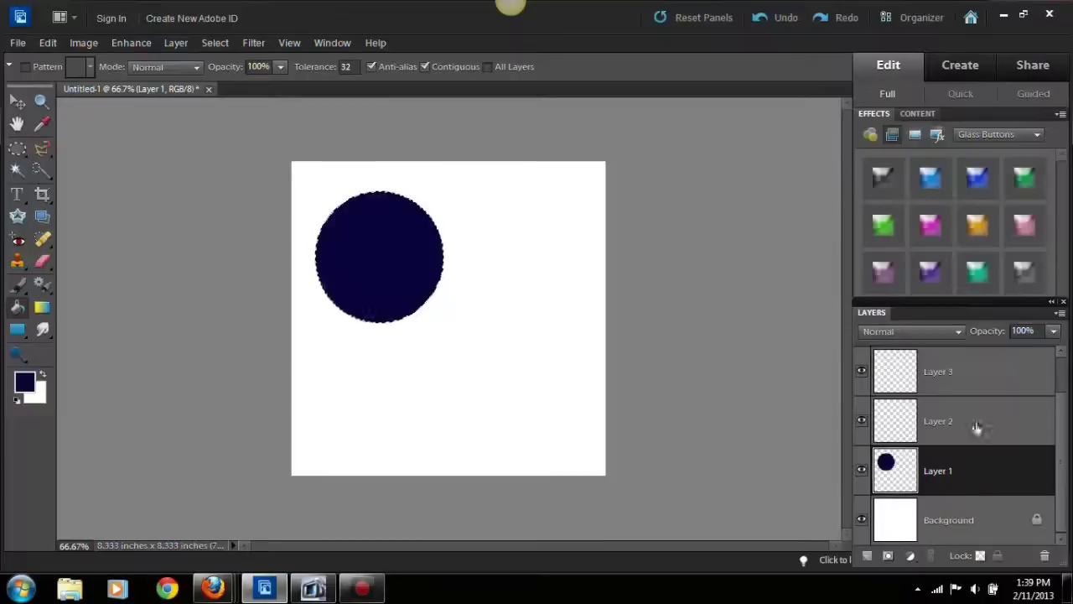
pyautogui.moveTo(997, 371); pyautogui.dragTo(997, 495)
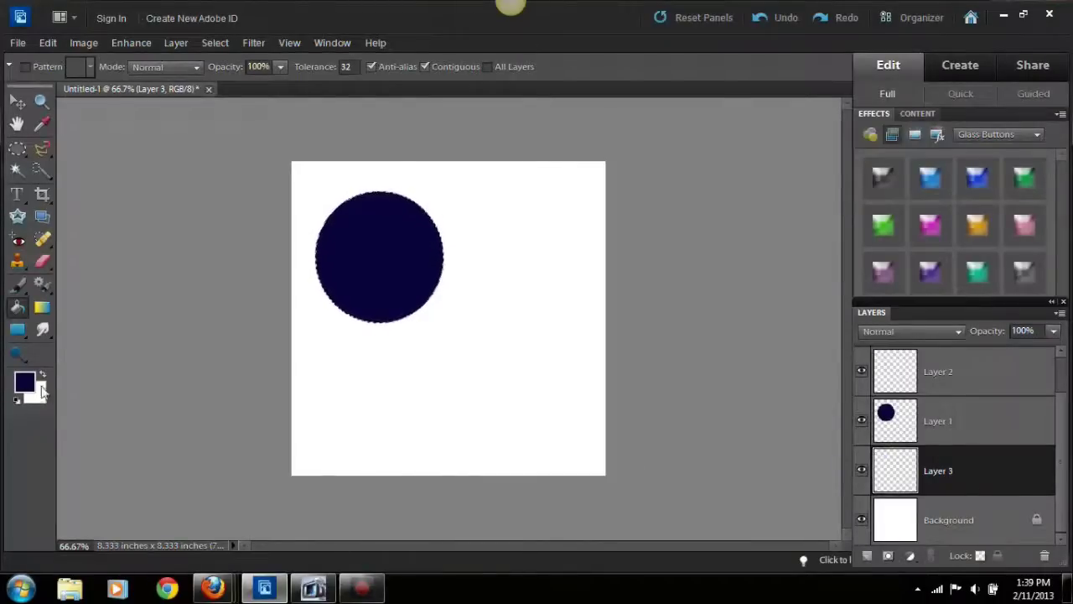
# - Render a Clouds texture across the whole canvas on Layer 3
pyautogui.press('m')
pyautogui.hotkey('ctrl', 'a')
pyautogui.click(253, 42)
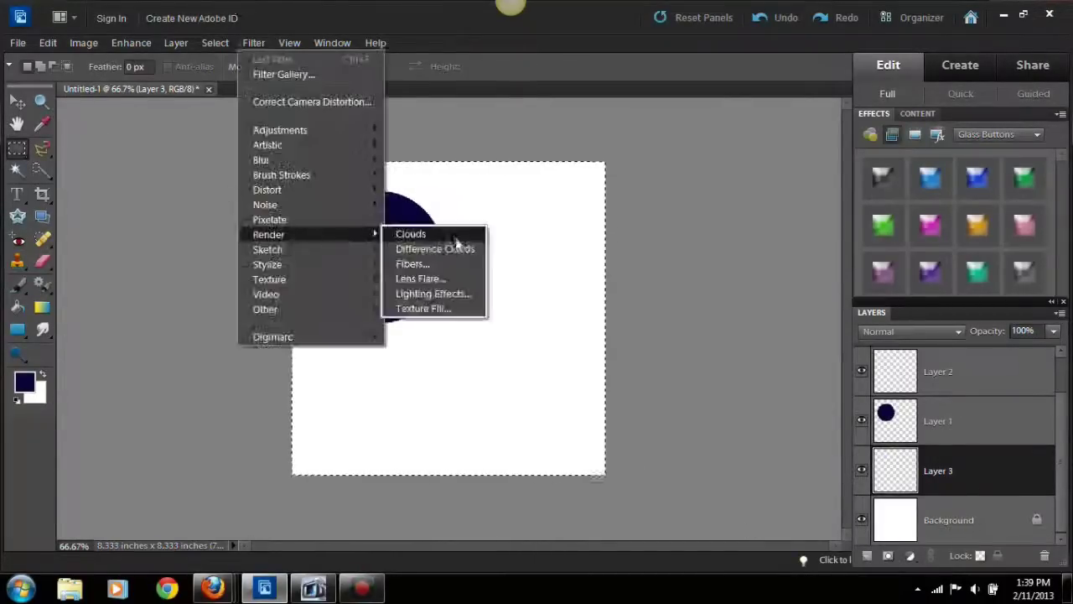
pyautogui.click(411, 232)
# - Squash the cloud layer down into the lower half of the canvas
pyautogui.press('v')
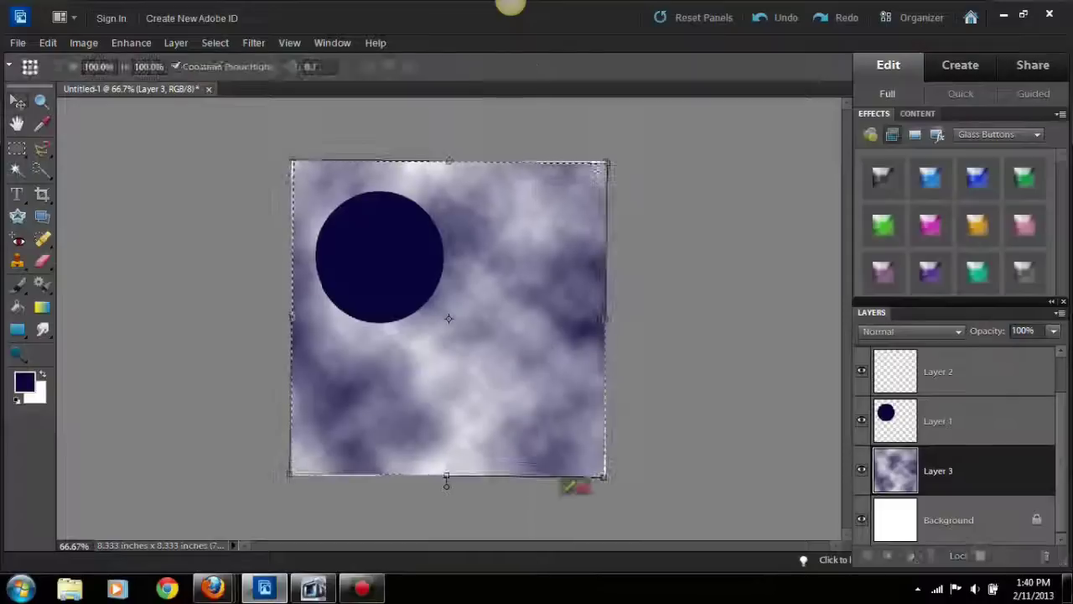
pyautogui.moveTo(541, 221); pyautogui.dragTo(540, 277)
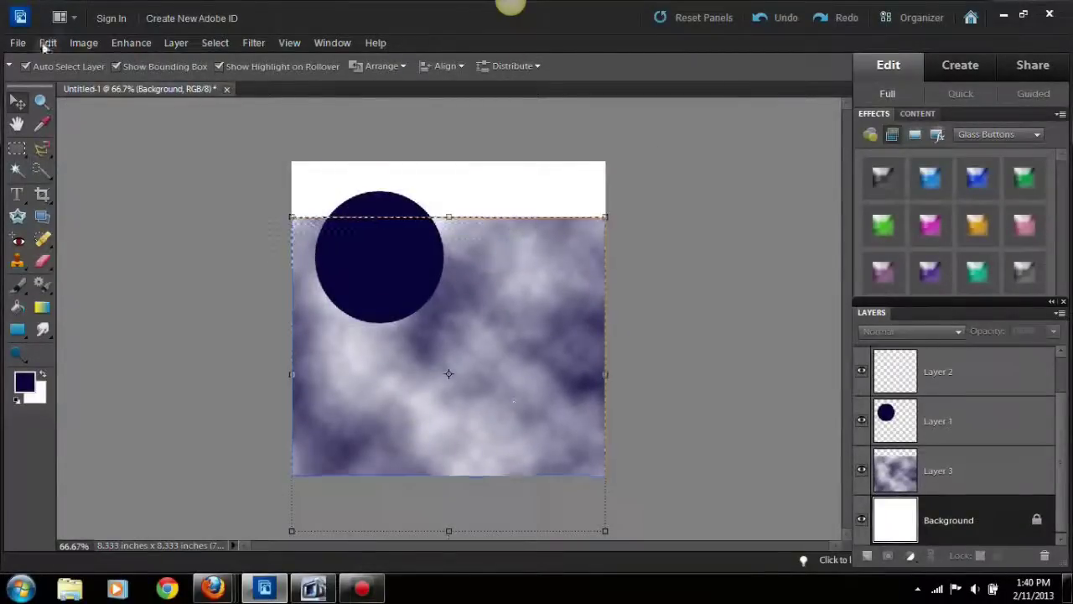
pyautogui.hotkey('ctrl', 'z')
pyautogui.moveTo(448, 161); pyautogui.dragTo(457, 336)
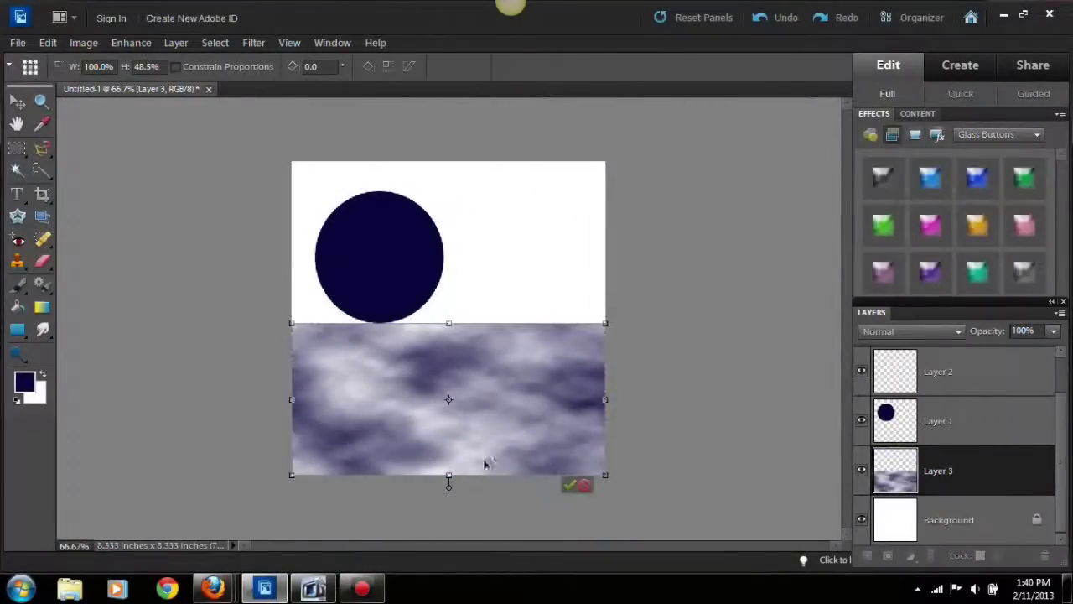
pyautogui.press('Return')
pyautogui.click(253, 42)
pyautogui.moveTo(269, 219)
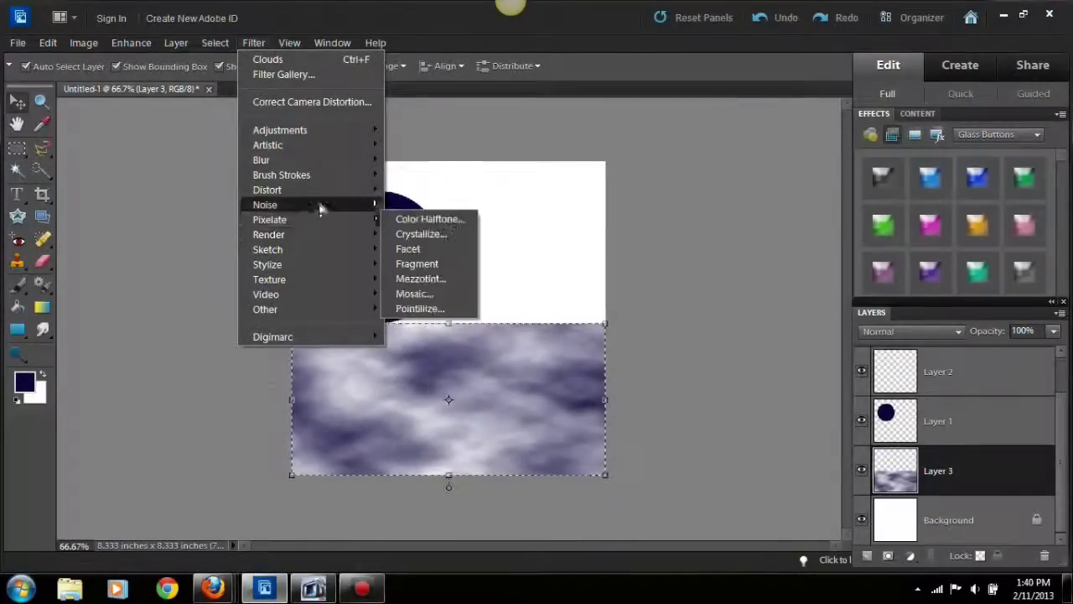
pyautogui.moveTo(267, 189)
pyautogui.click(414, 234)
# - Warp the clouds into wavy streaks with the Liquify filter
pyautogui.moveTo(331, 277)
pyautogui.mouseDown()
pyautogui.moveTo(419, 252)
pyautogui.moveTo(377, 218)
pyautogui.mouseUp()
pyautogui.moveTo(637, 209); pyautogui.dragTo(335, 327)
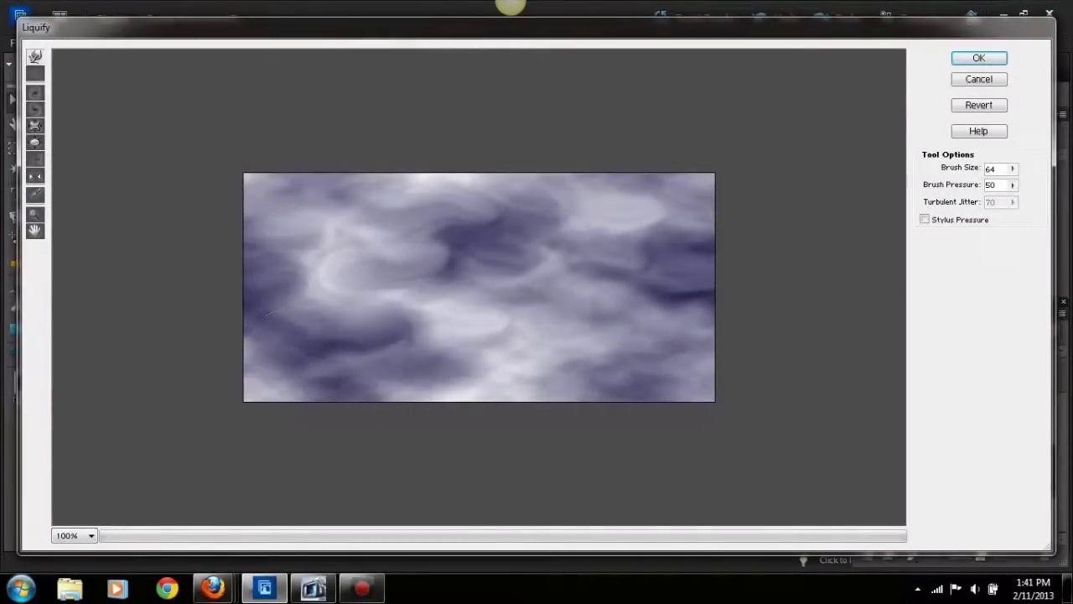
pyautogui.moveTo(688, 310); pyautogui.dragTo(436, 352)
pyautogui.moveTo(319, 268); pyautogui.dragTo(570, 214)
pyautogui.moveTo(662, 222); pyautogui.dragTo(277, 205)
pyautogui.click(978, 57)
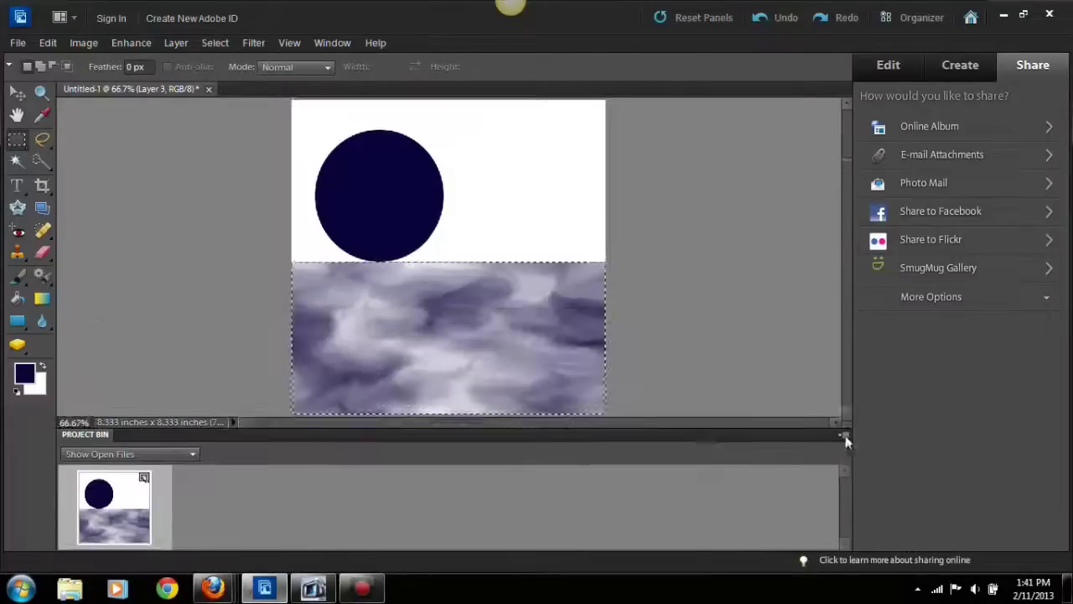
# - Shorten the cloud band to roughly the bottom third of the canvas
pyautogui.click(898, 69)
pyautogui.press('v')
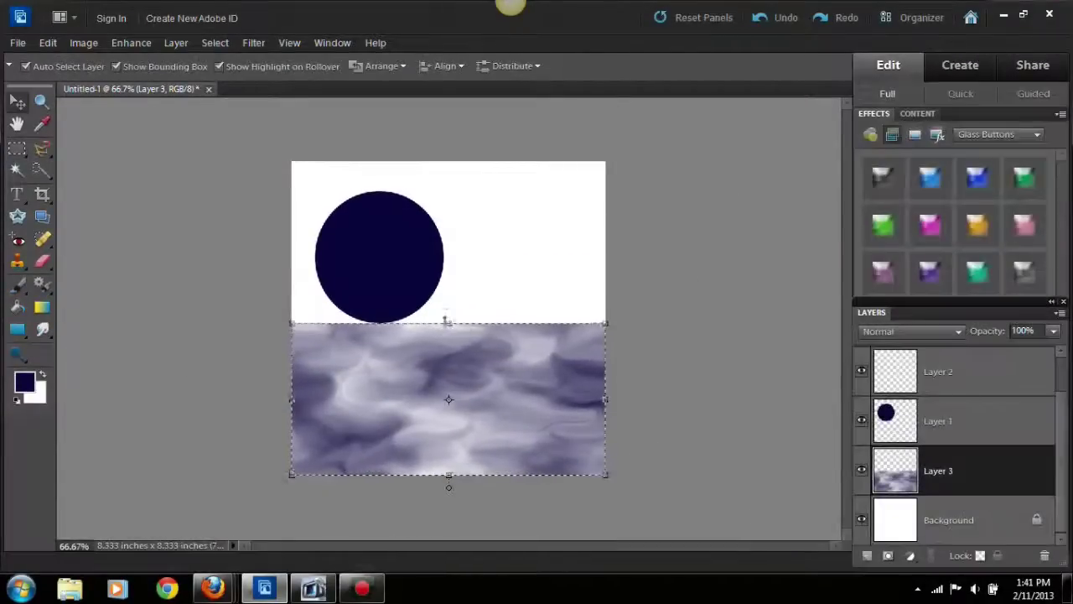
pyautogui.moveTo(448, 324); pyautogui.dragTo(451, 349)
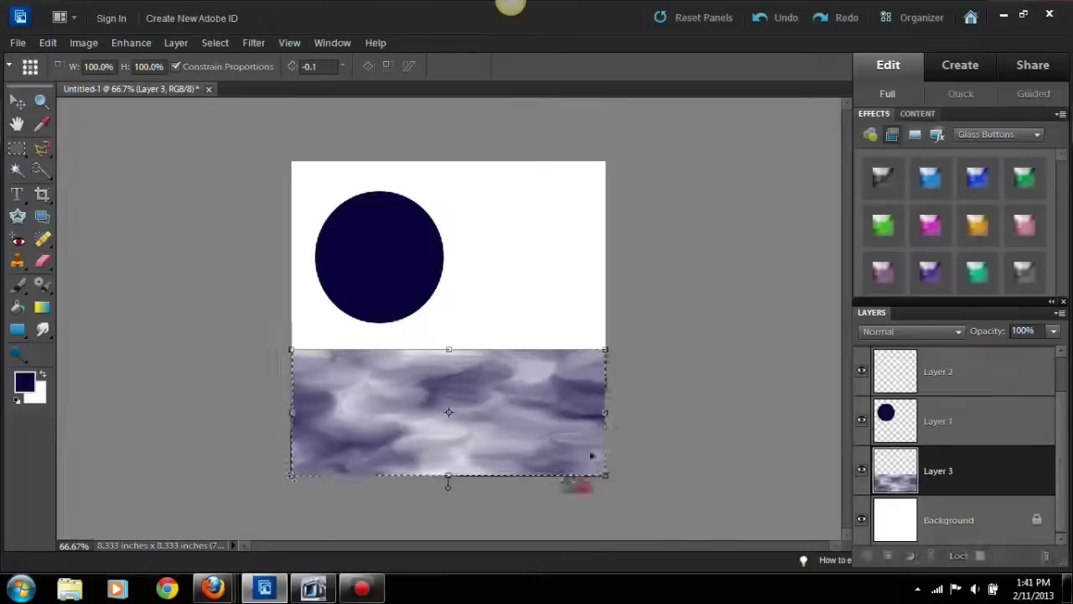
pyautogui.click(570, 485)
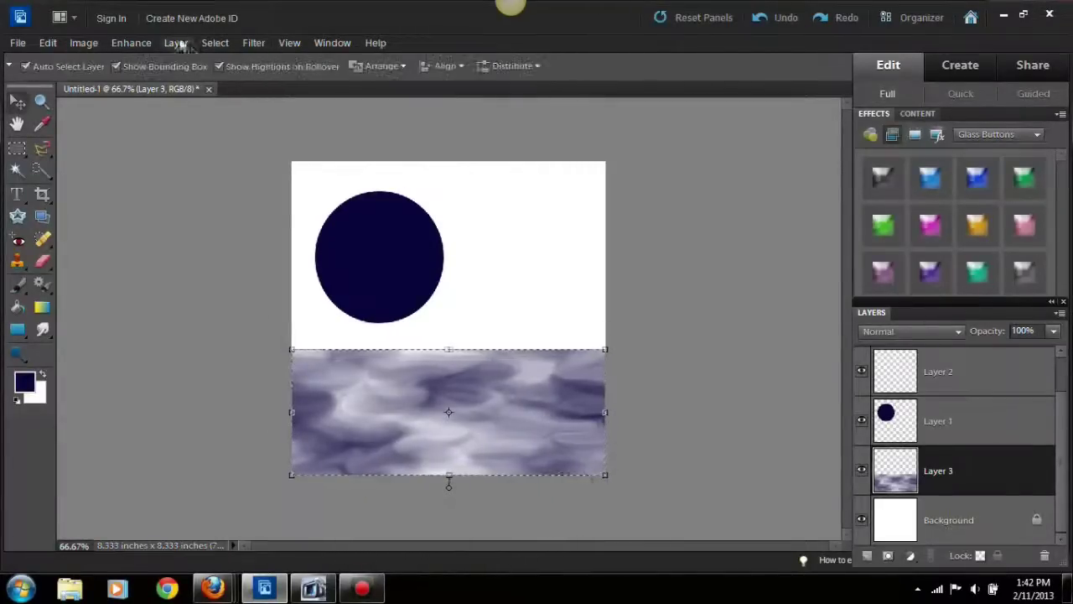
pyautogui.click(54, 44)
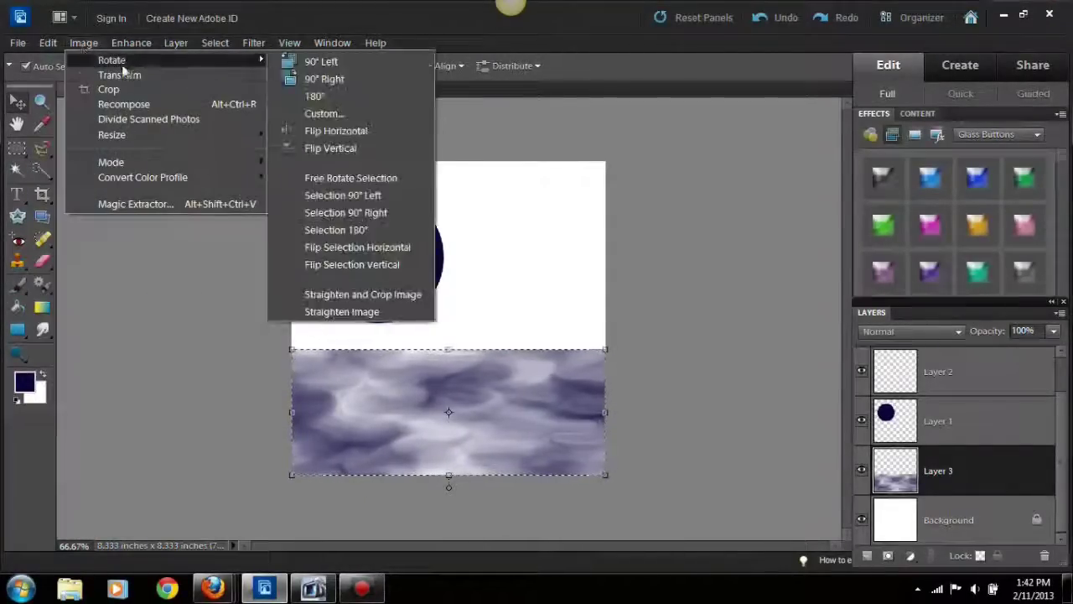
pyautogui.moveTo(84, 43)
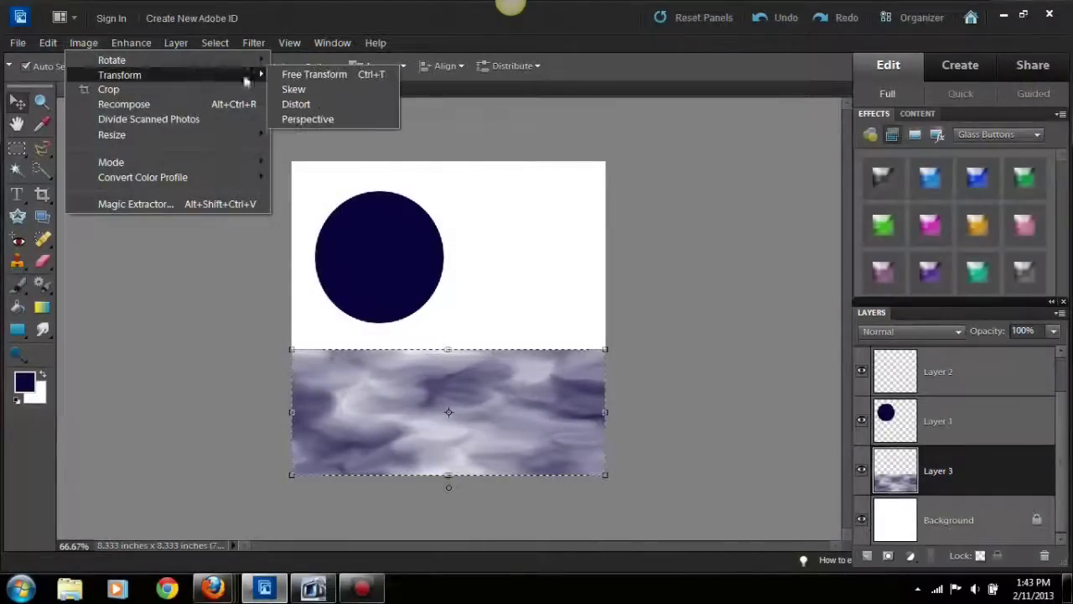
# - Widen the cloud sea's bottom corners with a perspective transform
pyautogui.click(306, 117)
pyautogui.moveTo(606, 475); pyautogui.dragTo(748, 474)
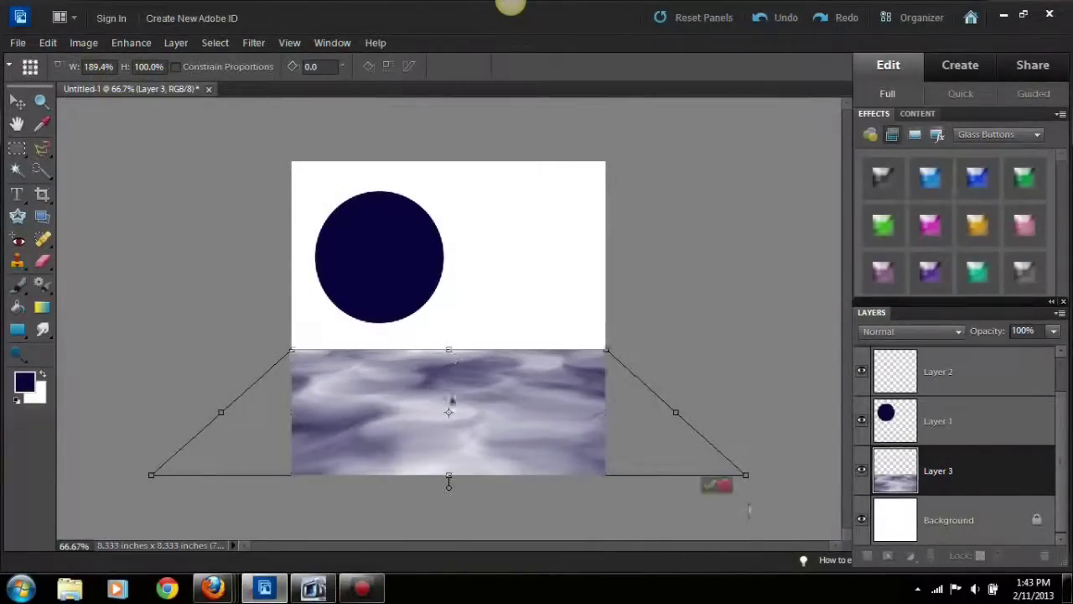
pyautogui.click(709, 484)
# - Soften the cloud sea's upper band with a Gaussian Blur
pyautogui.press('m')
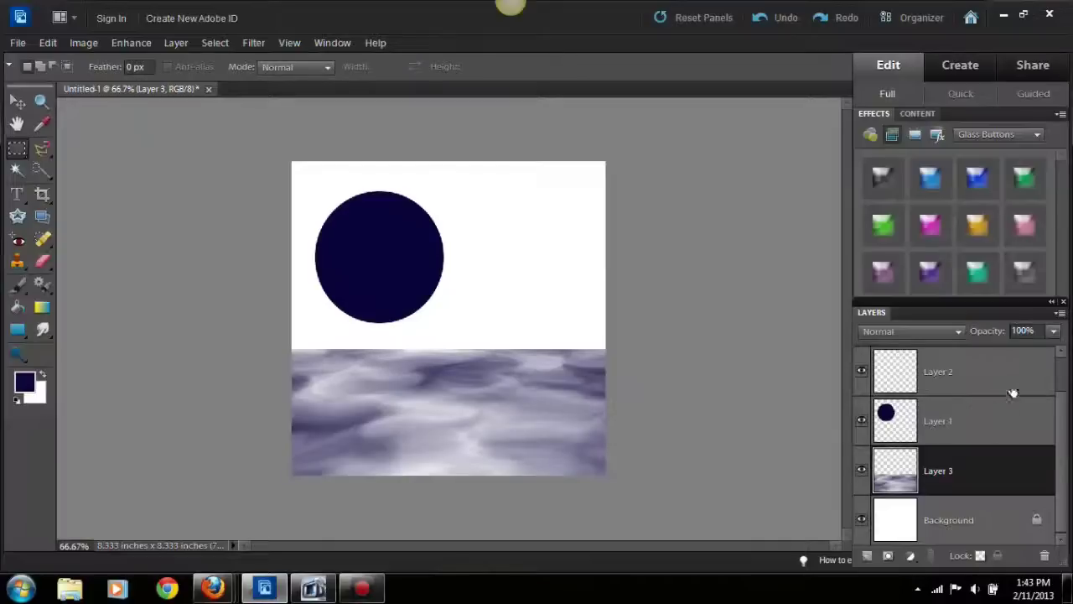
pyautogui.moveTo(276, 312); pyautogui.dragTo(646, 382)
pyautogui.click(253, 42)
pyautogui.click(423, 204)
pyautogui.moveTo(430, 348); pyautogui.dragTo(472, 348)
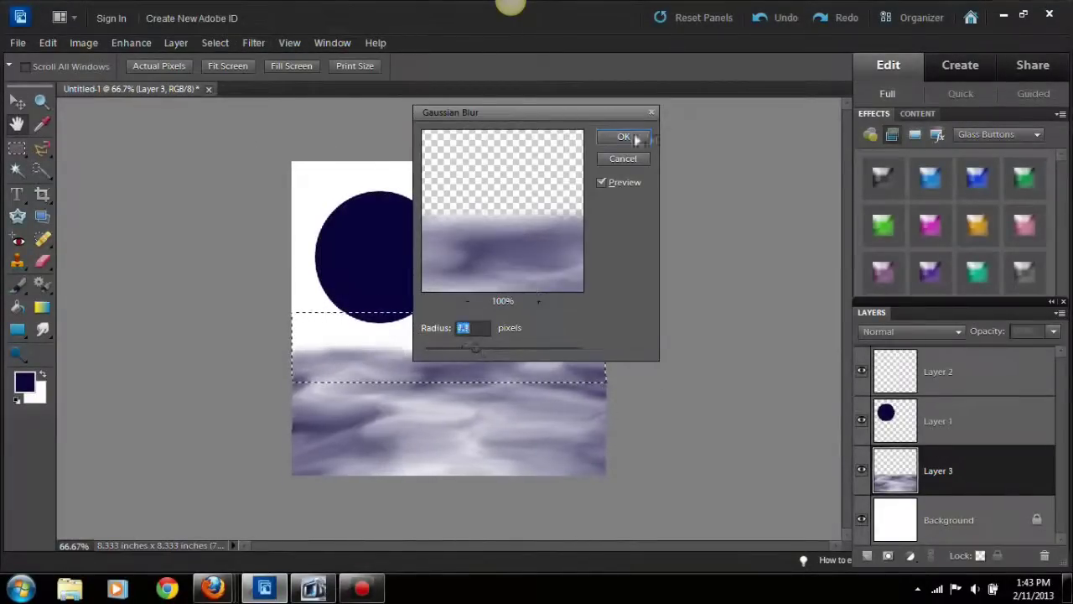
pyautogui.click(623, 137)
pyautogui.click(41, 329)
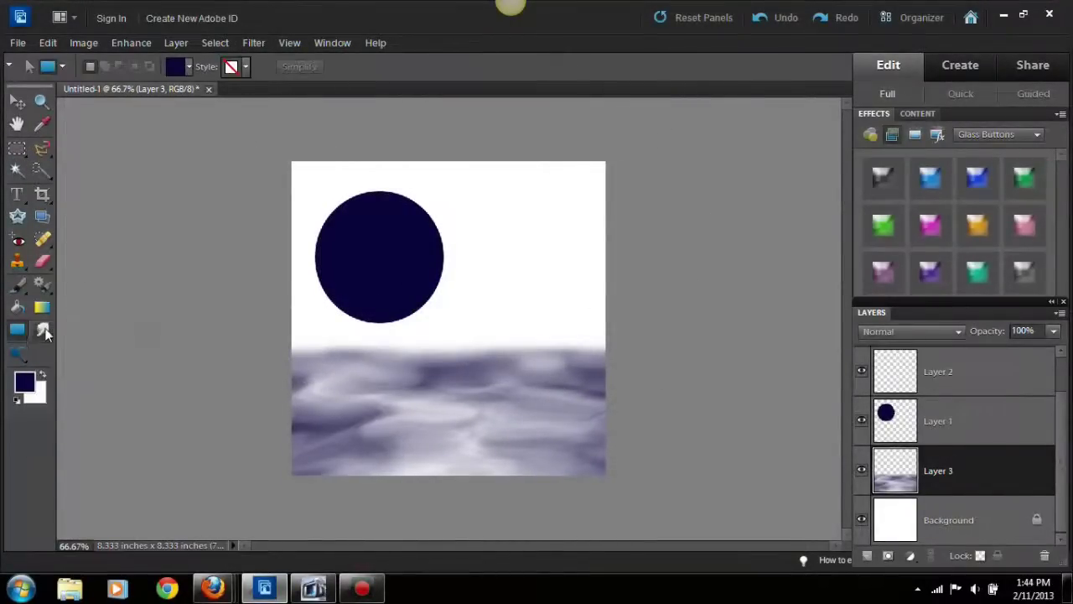
# - Set up the Blur tool with a larger brush and select Layer 2
pyautogui.moveTo(184, 90); pyautogui.dragTo(209, 91)
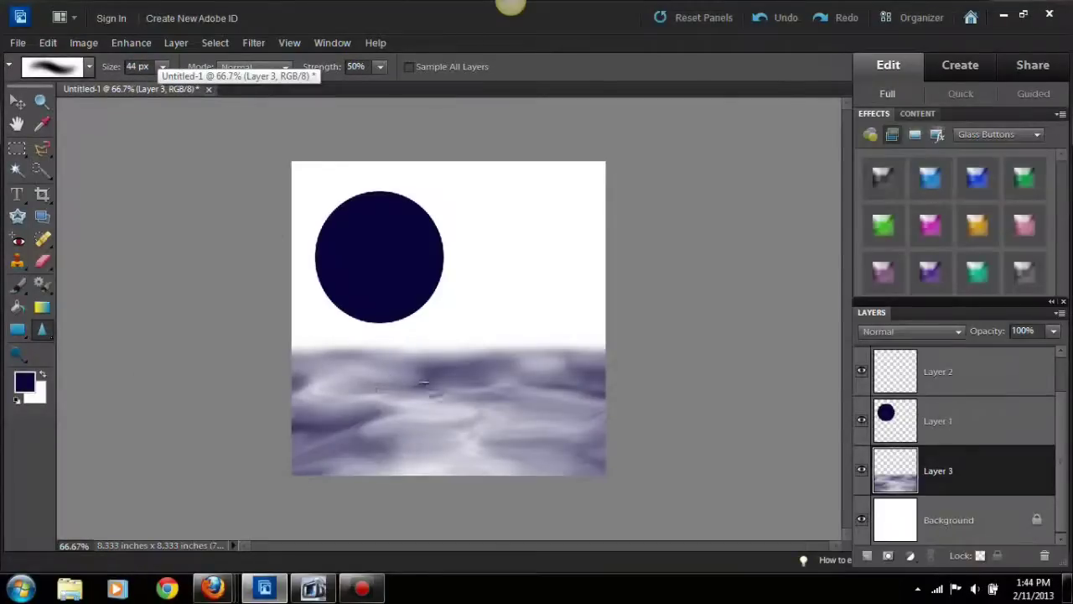
pyautogui.click(42, 336)
pyautogui.click(96, 330)
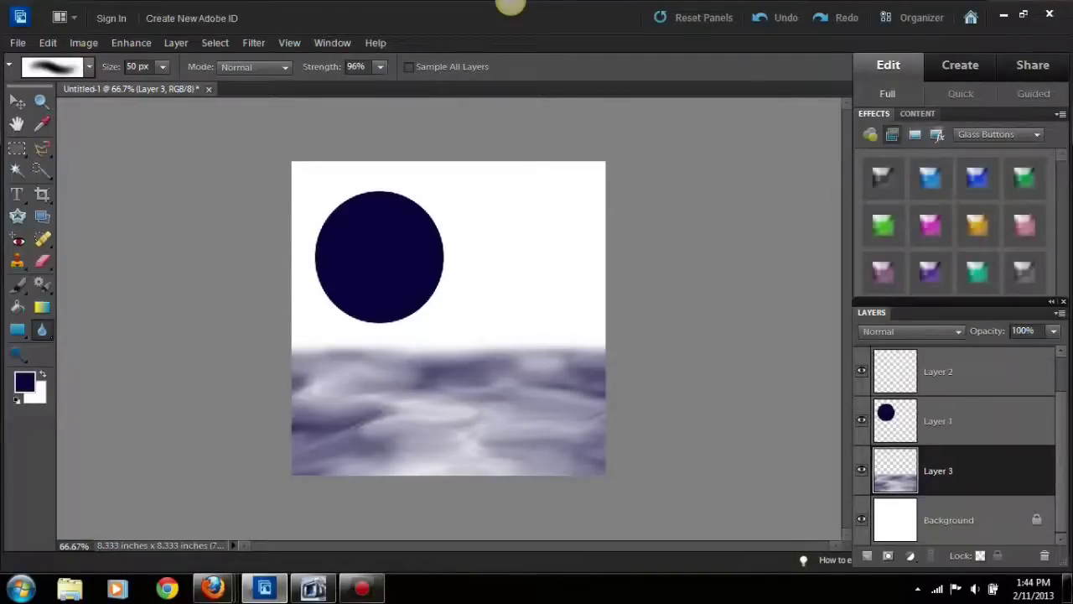
pyautogui.click(994, 377)
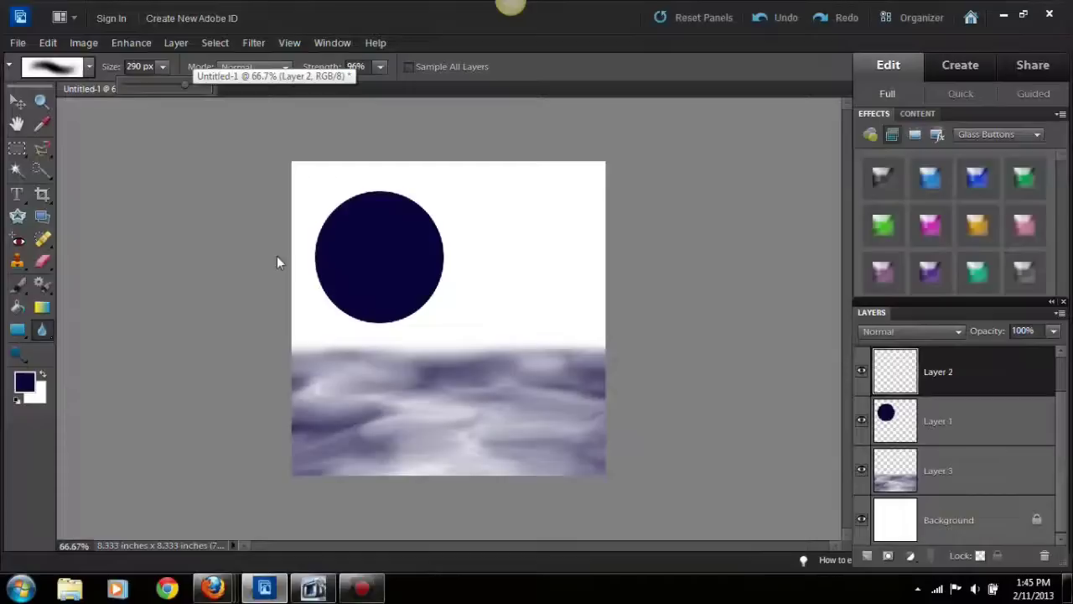
# - Try an 85 px white brush stroke across the circle, then undo it
pyautogui.moveTo(168, 88); pyautogui.dragTo(184, 87)
pyautogui.press('x')
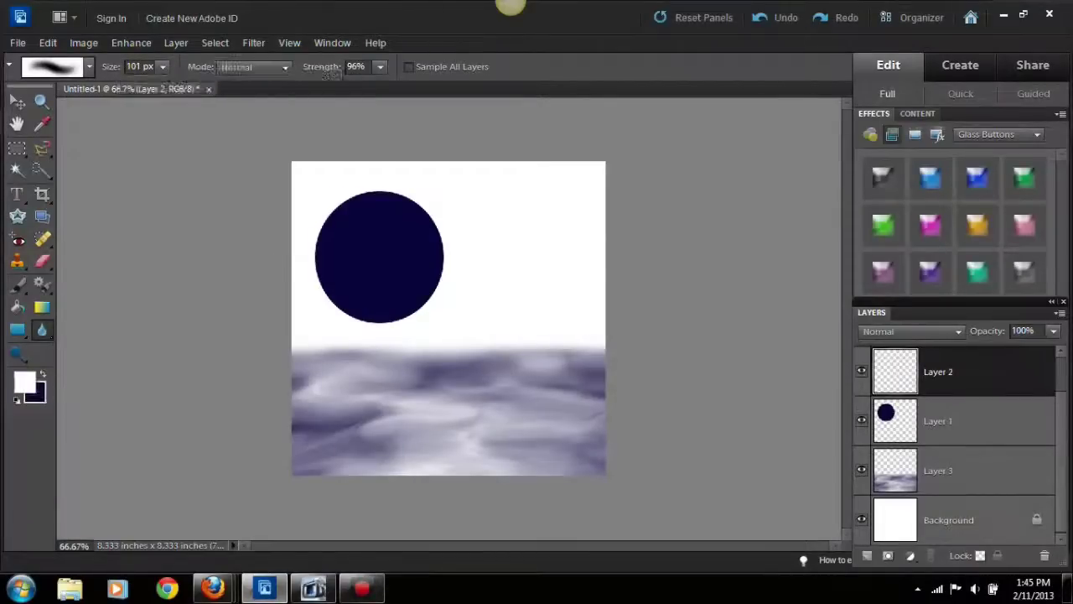
pyautogui.press('b')
pyautogui.moveTo(252, 266); pyautogui.dragTo(474, 260)
pyautogui.hotkey('ctrl', 'z')
pyautogui.hotkey('ctrl', 'z')
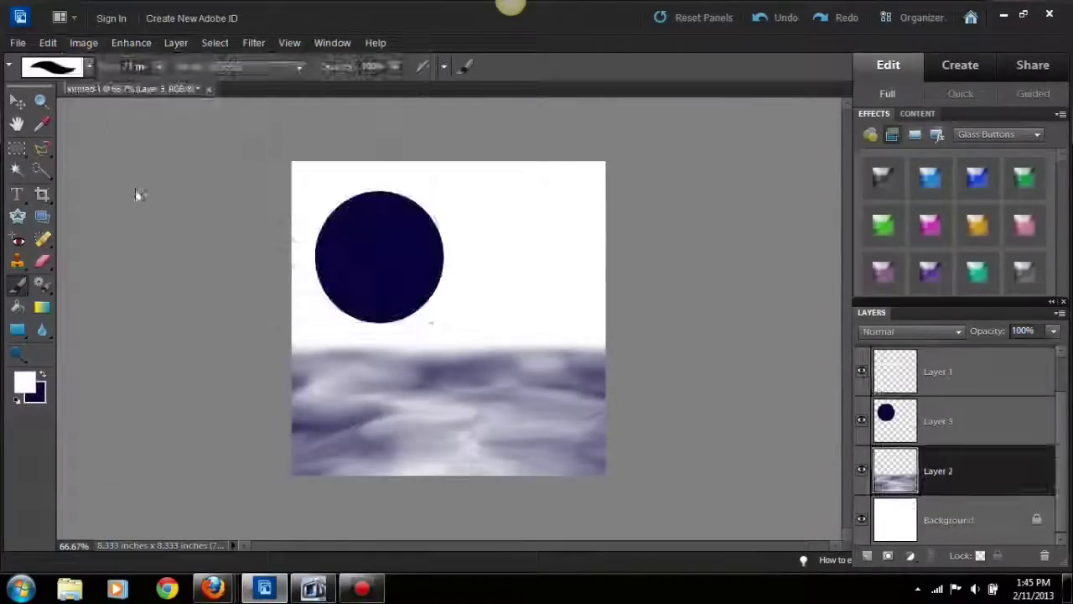
# - Enlarge the brush to 100 px and test a white streak, then undo it
pyautogui.click(89, 67)
pyautogui.doubleClick(76, 179)
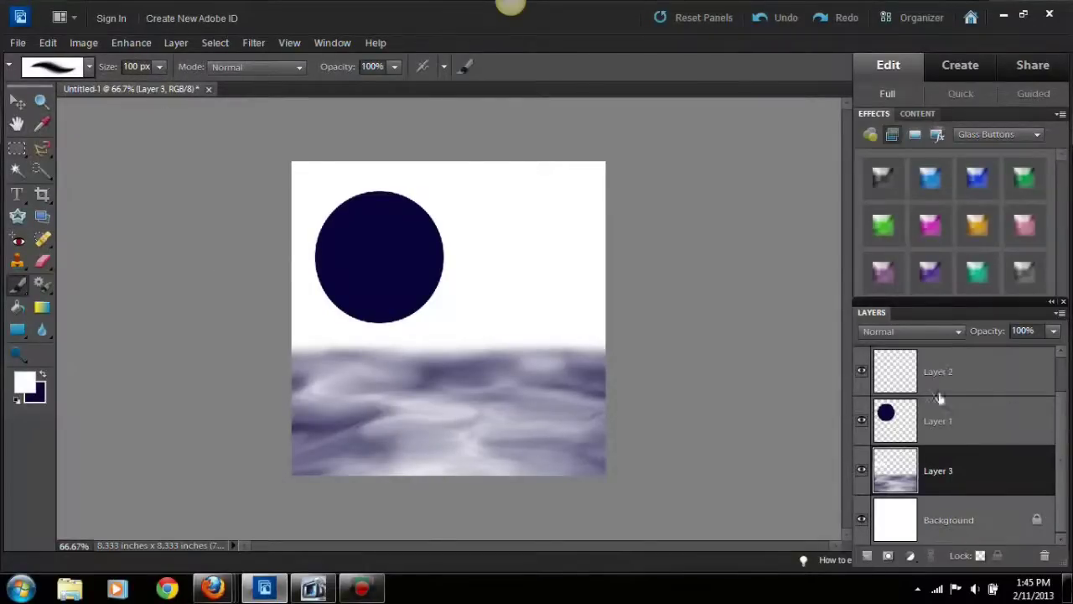
pyautogui.click(938, 372)
pyautogui.moveTo(285, 267); pyautogui.dragTo(503, 256)
pyautogui.click(47, 42)
# - Paint soft white streaks across the circle at about 36% opacity
pyautogui.click(84, 65)
pyautogui.moveTo(393, 66); pyautogui.dragTo(358, 87)
pyautogui.click(938, 372)
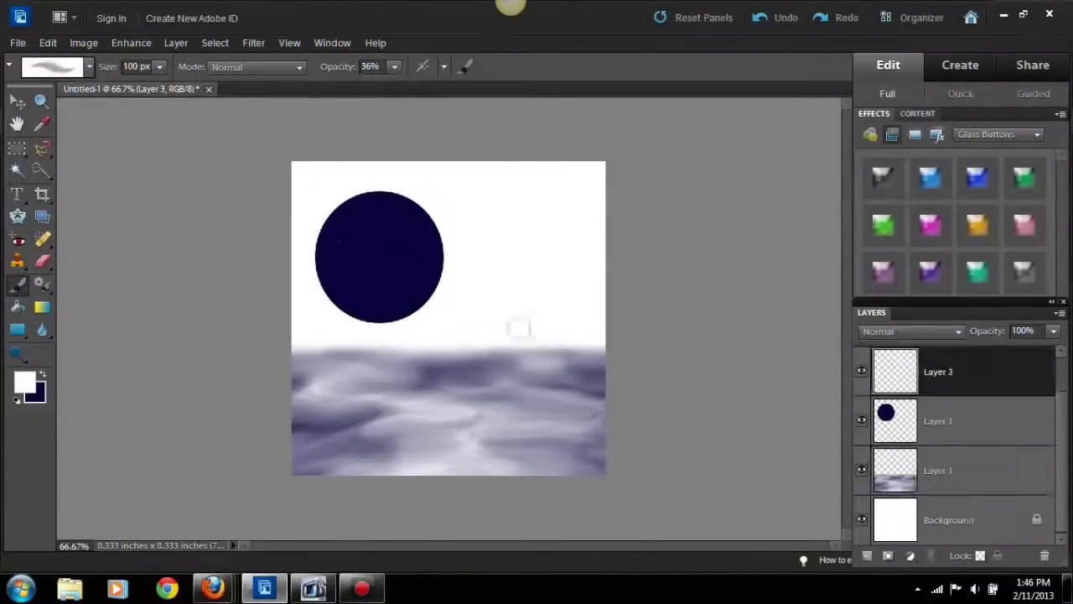
pyautogui.moveTo(843, 360); pyautogui.dragTo(823, 301)
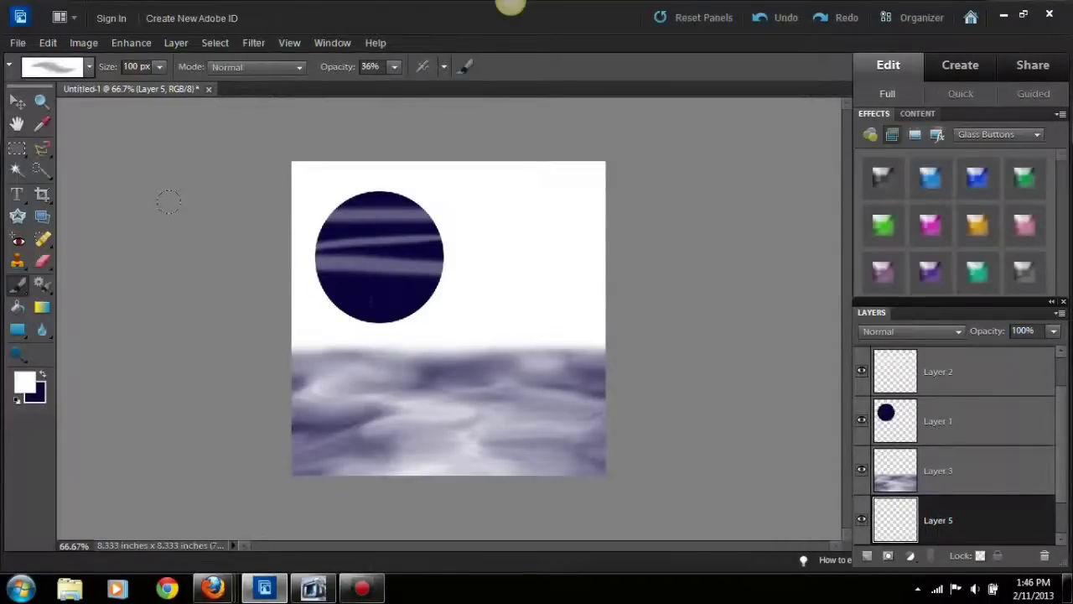
# - Magic Wand the empty area around the circle on the planet's layer
pyautogui.click(938, 421)
pyautogui.click(17, 170)
pyautogui.click(532, 278)
pyautogui.click(215, 42)
# - Invert the selection and give the circle a bevel plus the blue Glass Buttons effect
pyautogui.click(224, 105)
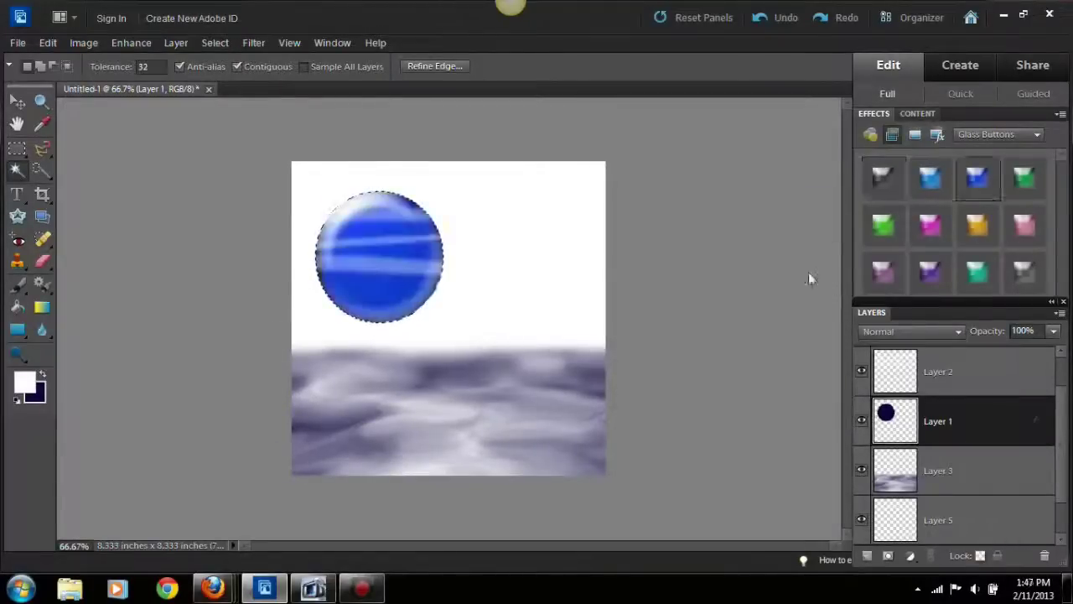
pyautogui.click(983, 135)
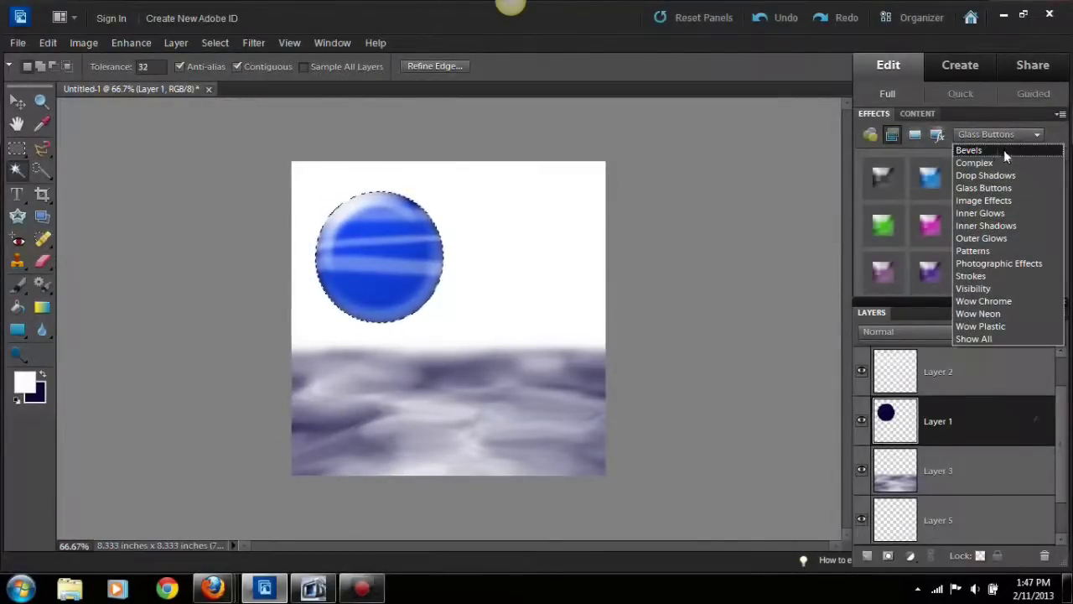
pyautogui.click(1006, 151)
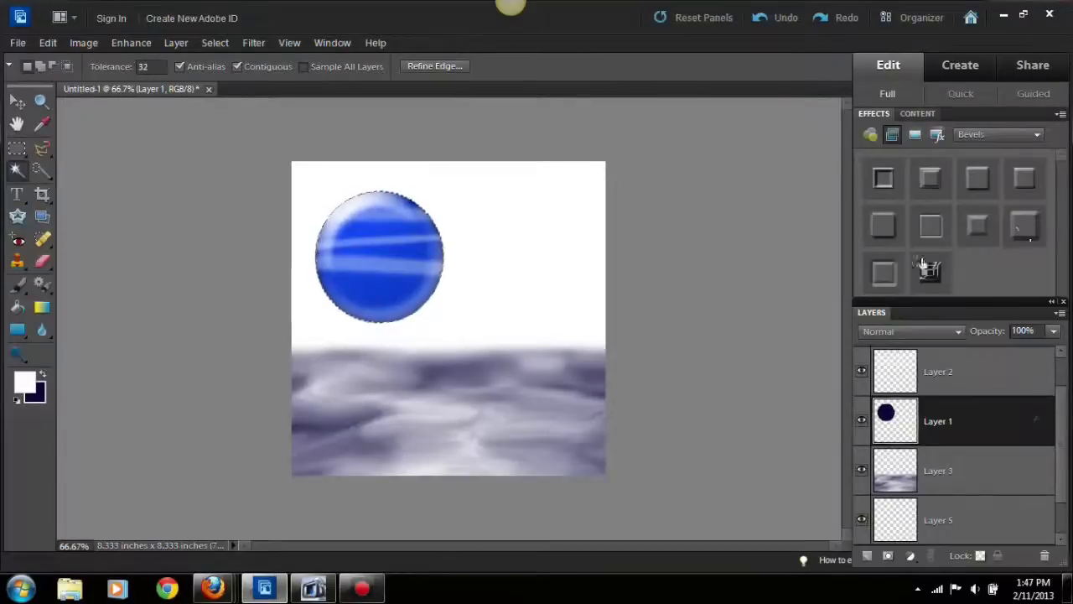
pyautogui.doubleClick(1024, 227)
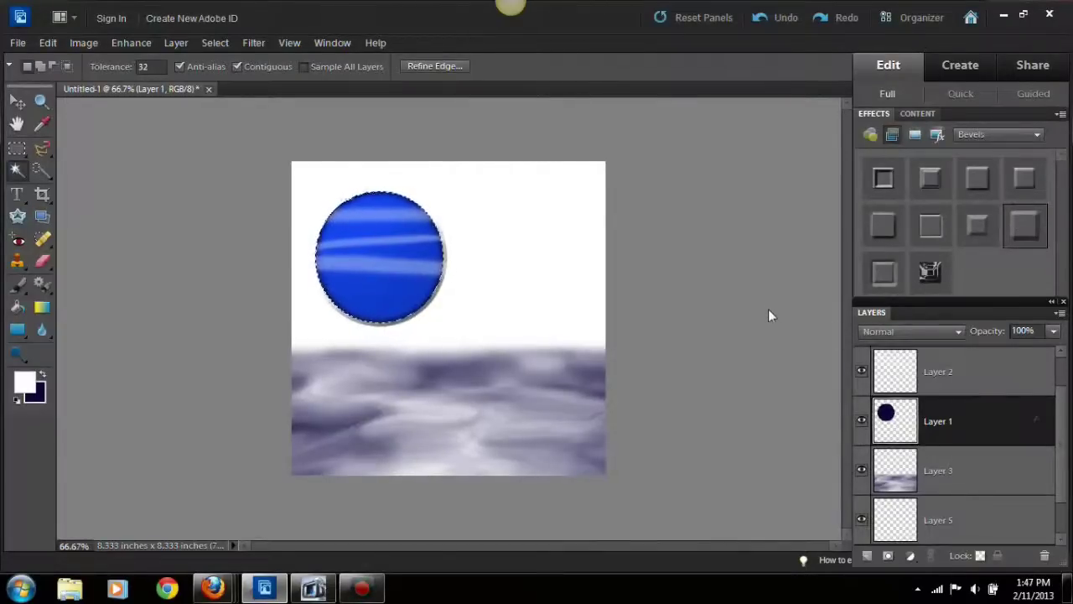
pyautogui.click(1037, 135)
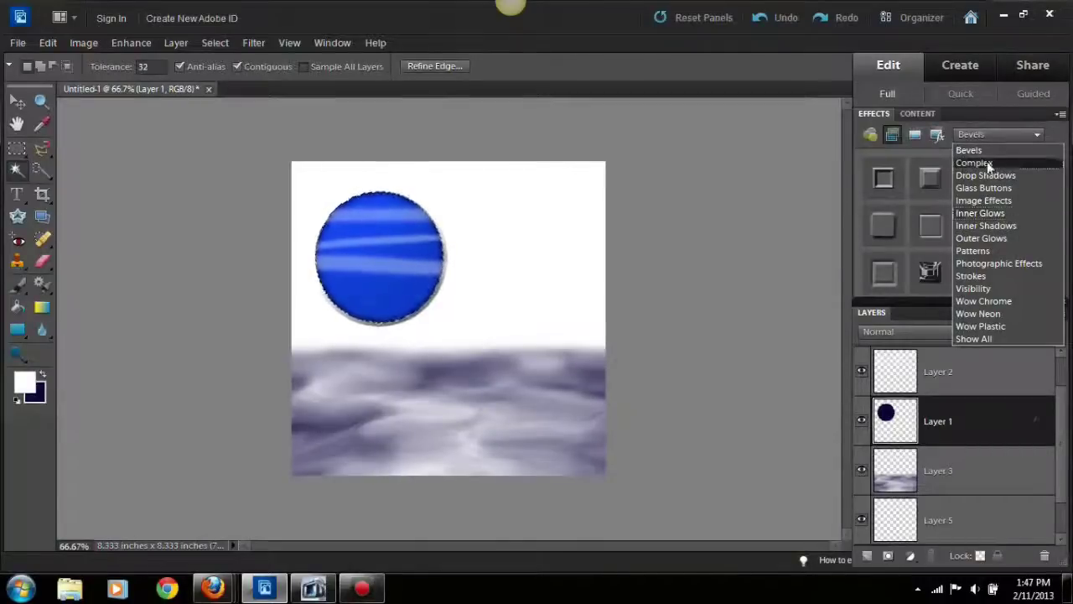
pyautogui.click(983, 187)
pyautogui.doubleClick(977, 178)
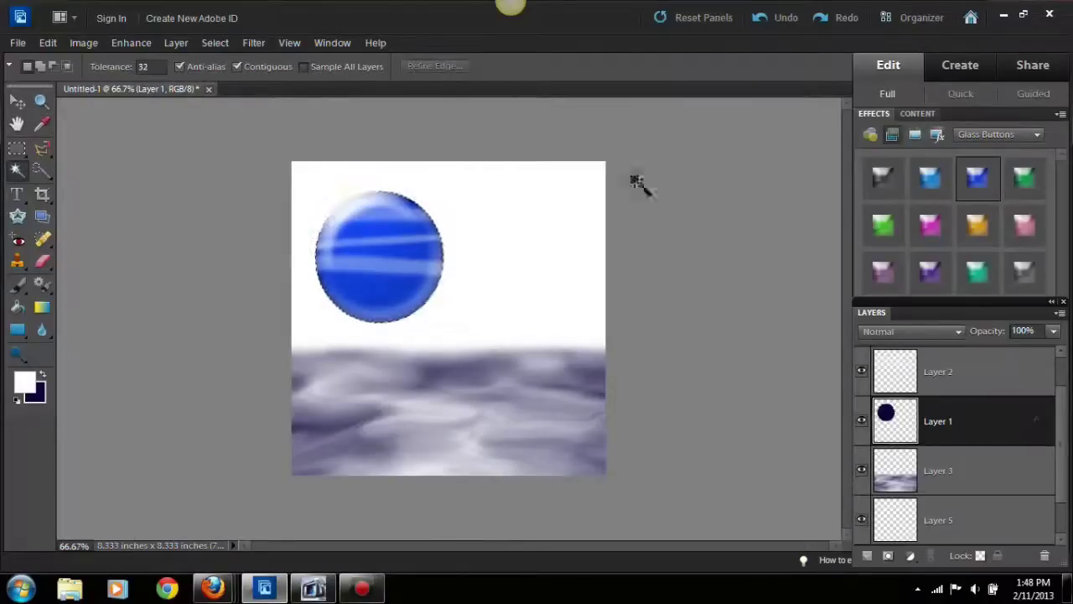
# - Select the empty bottom layer and choose the black-to-transparent gradient
pyautogui.click(987, 520)
pyautogui.click(42, 306)
pyautogui.click(84, 67)
pyautogui.click(458, 120)
pyautogui.press('Return')
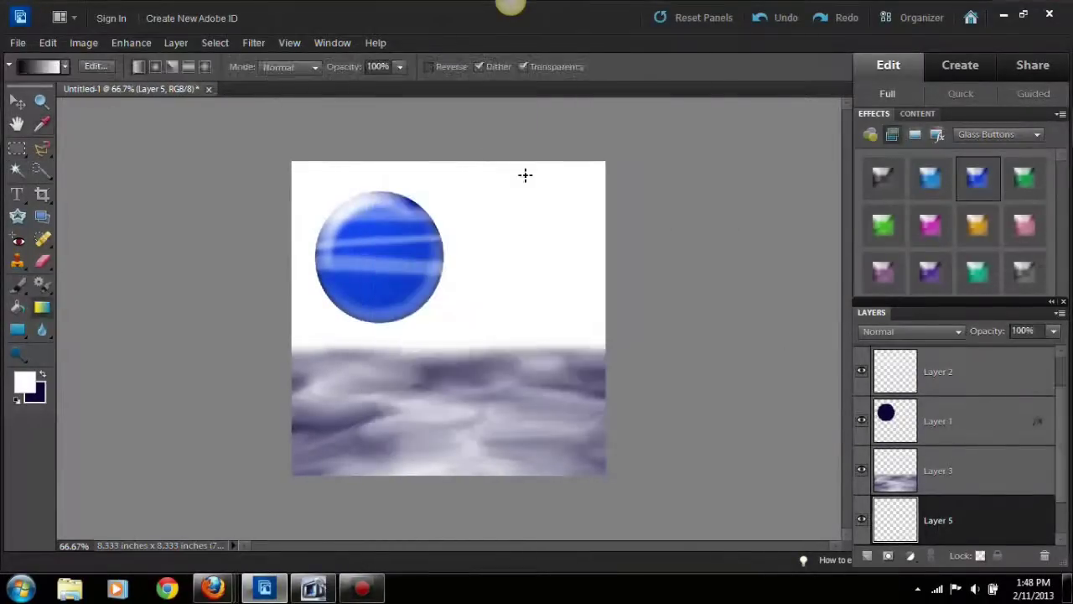
# - Draw a black-to-transparent sky gradient downward, then burn the clouds' bottom edge darker
pyautogui.moveTo(445, 164); pyautogui.dragTo(446, 345)
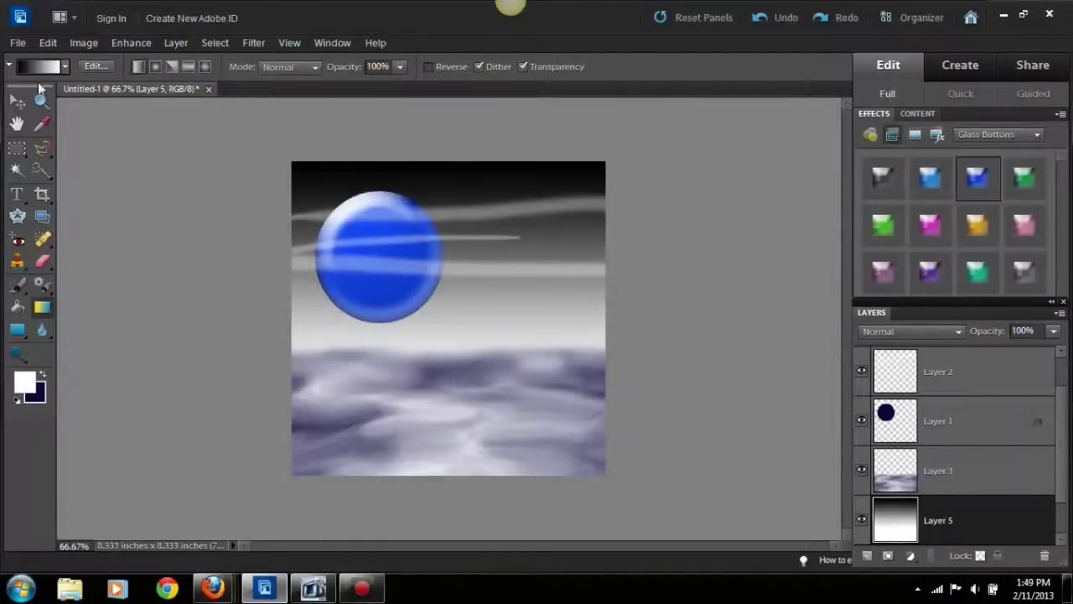
pyautogui.click(16, 352)
pyautogui.click(67, 372)
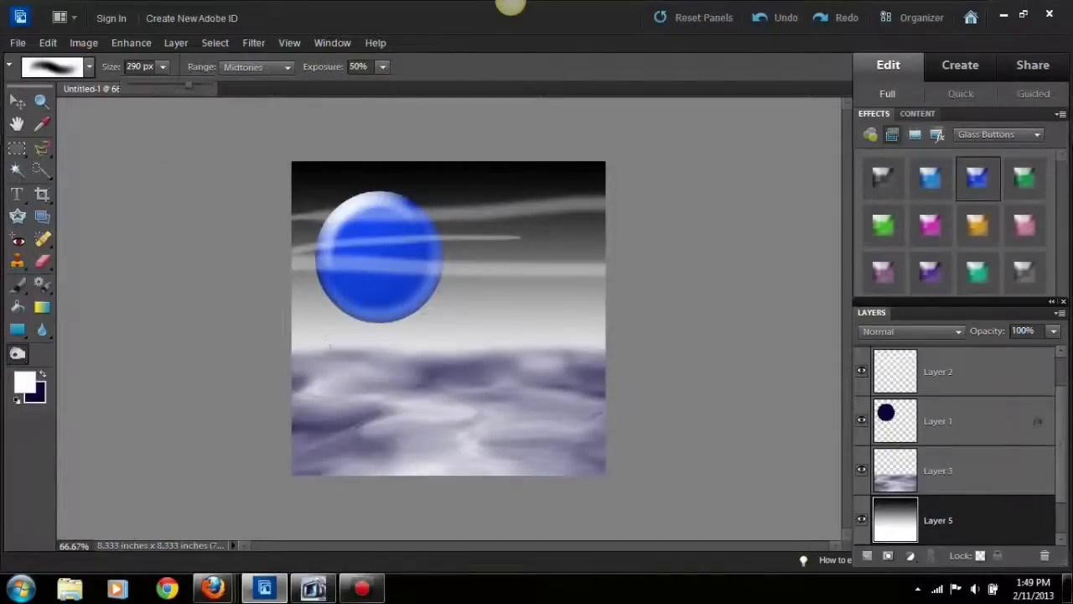
pyautogui.click(919, 471)
pyautogui.moveTo(477, 439)
pyautogui.mouseDown()
pyautogui.moveTo(553, 464)
pyautogui.moveTo(411, 461)
pyautogui.mouseUp()
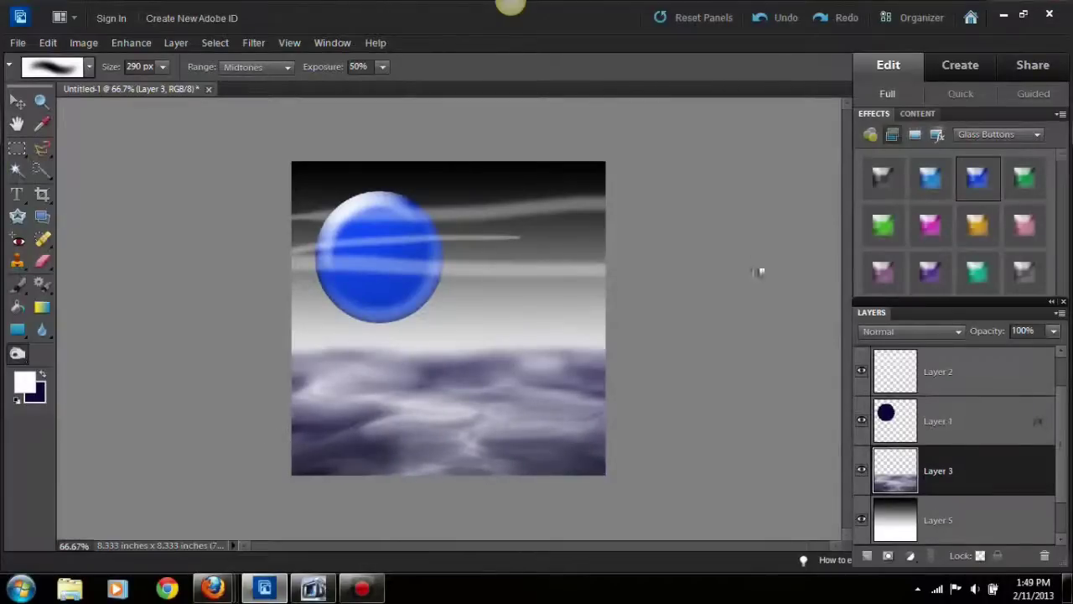
pyautogui.click(17, 148)
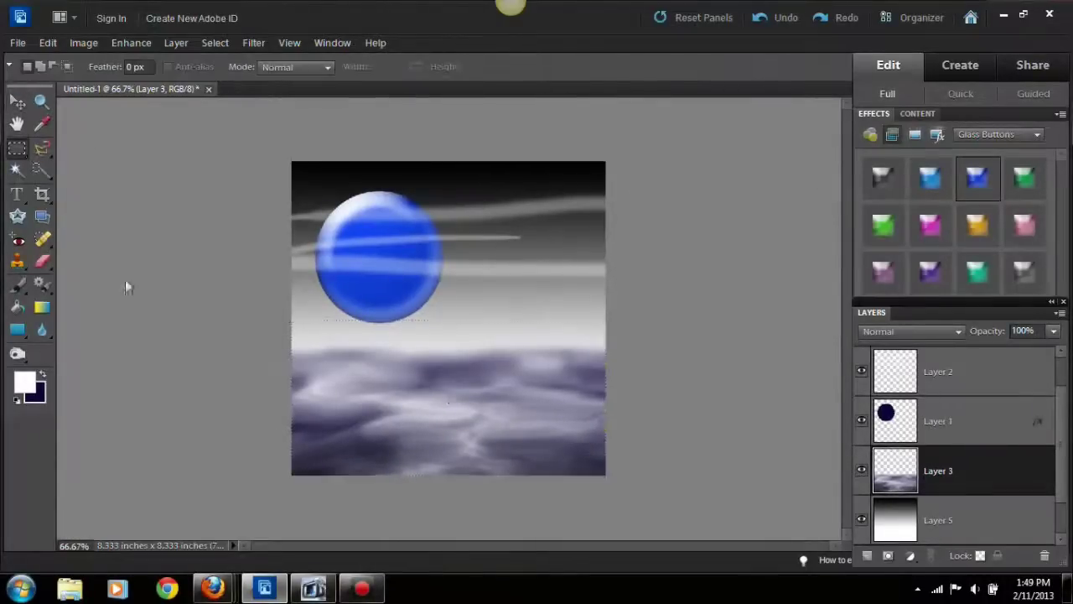
# - Apply a Sandstone Texturizer at Scaling 60 with lower relief to the selected planet disc
pyautogui.hotkey('alt', ']')
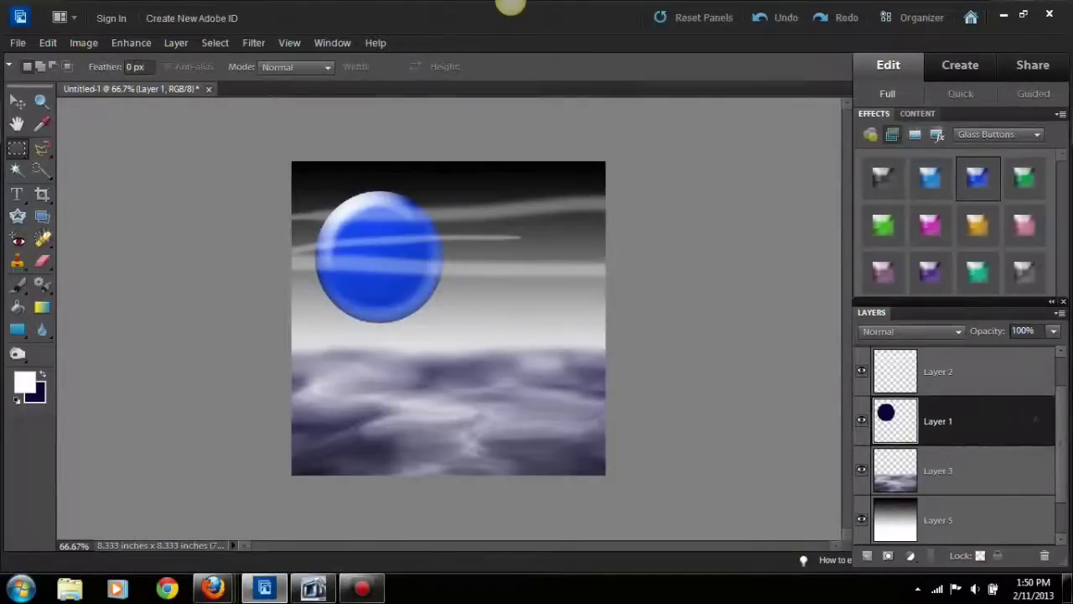
pyautogui.click(16, 170)
pyautogui.click(377, 251)
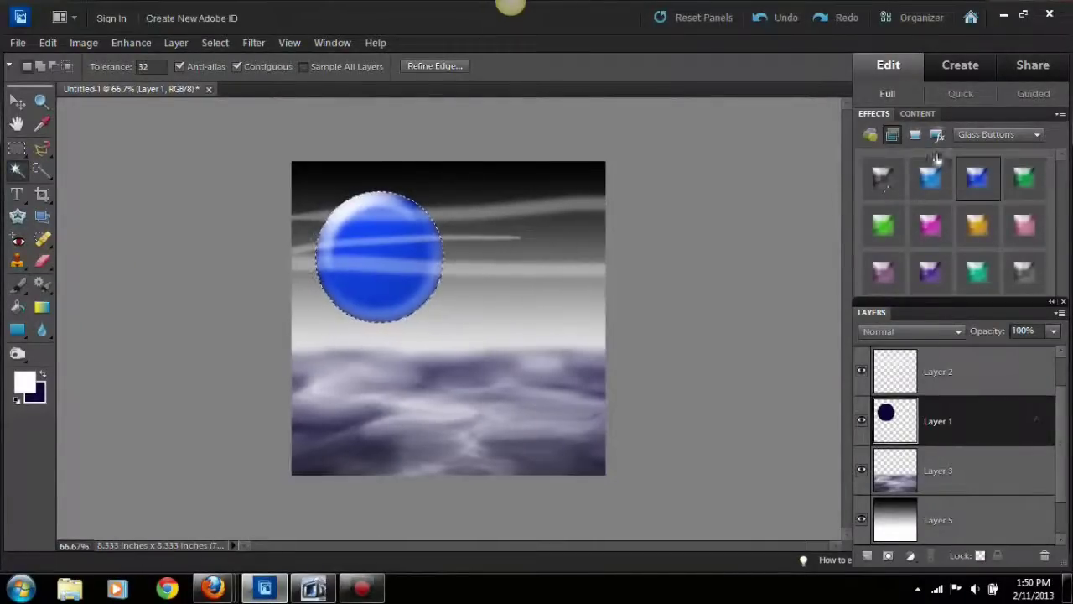
pyautogui.click(253, 42)
pyautogui.click(424, 358)
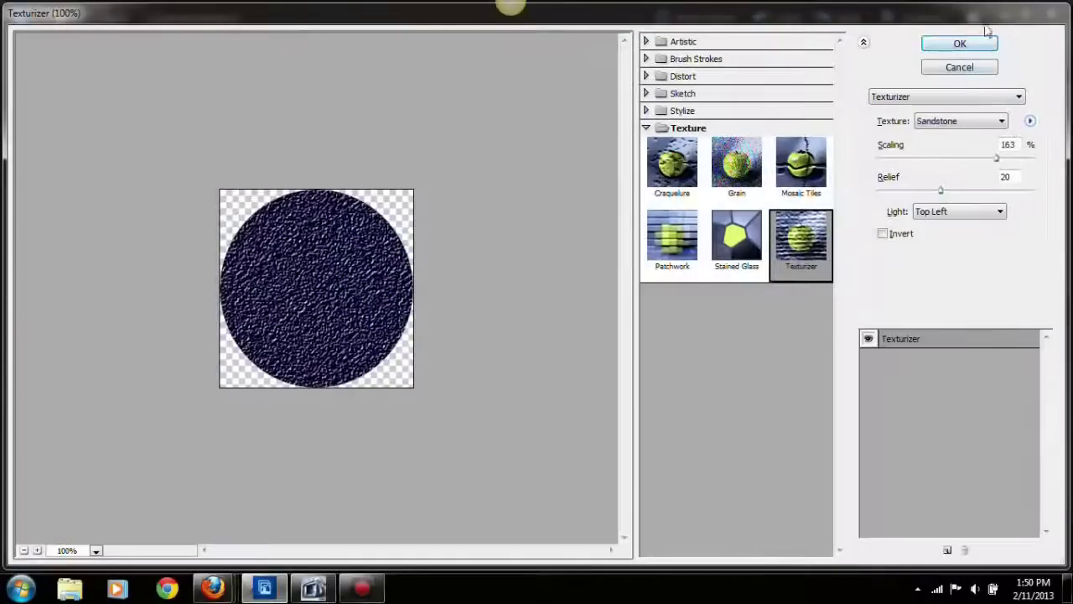
pyautogui.moveTo(996, 158); pyautogui.dragTo(887, 158)
pyautogui.moveTo(940, 190); pyautogui.dragTo(915, 191)
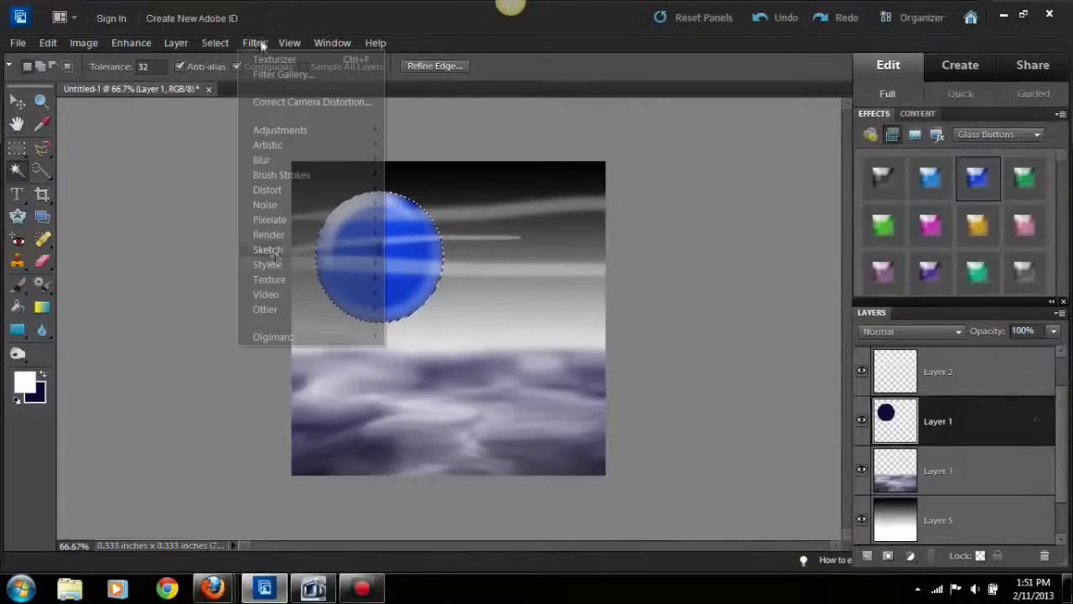
pyautogui.click(972, 134)
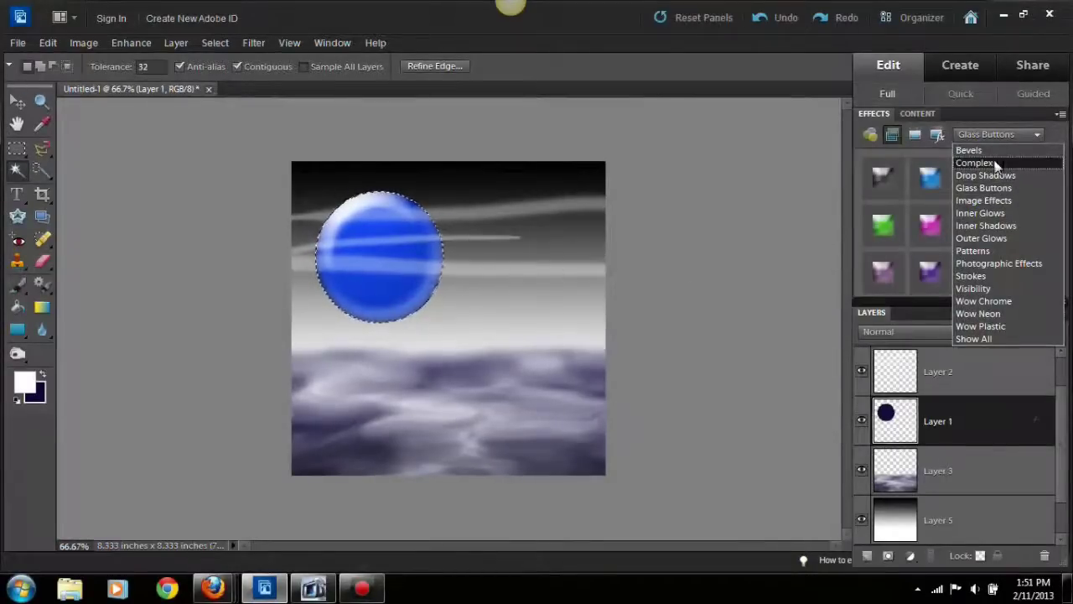
# - Apply a bevel effect to the planet again
pyautogui.click(981, 163)
pyautogui.click(1033, 136)
pyautogui.click(969, 150)
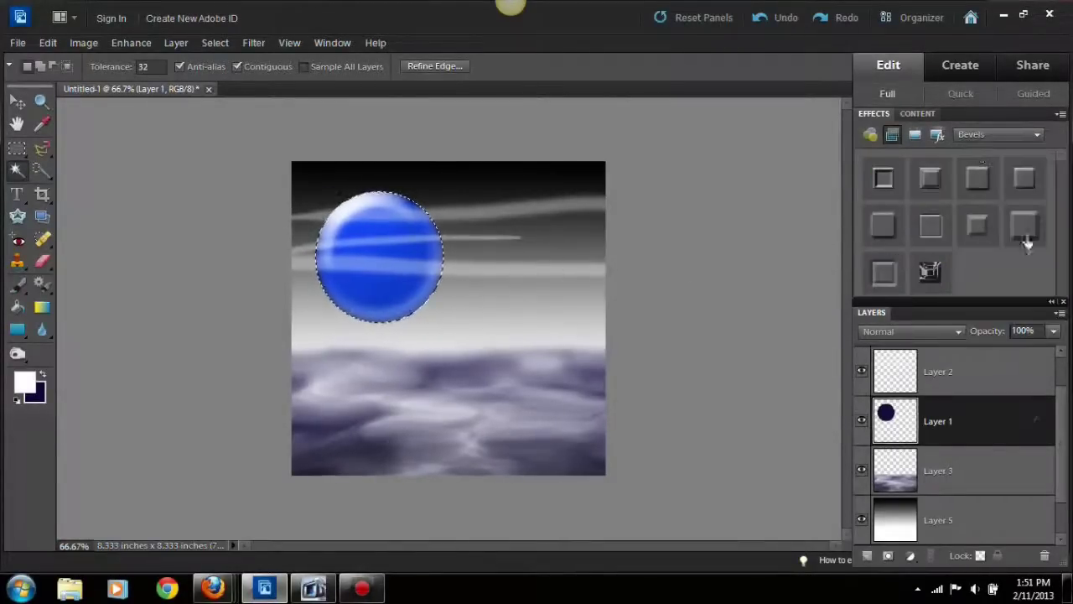
pyautogui.doubleClick(1024, 225)
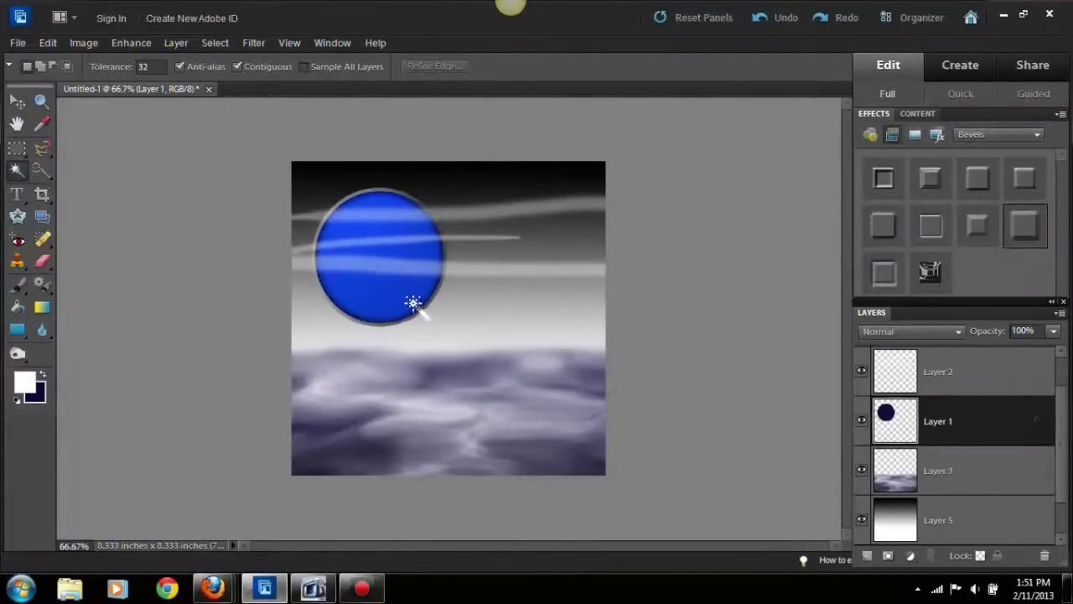
# - Edit the planet's style settings, keeping the glow and adding a stroke and drop shadow
pyautogui.doubleClick(1039, 424)
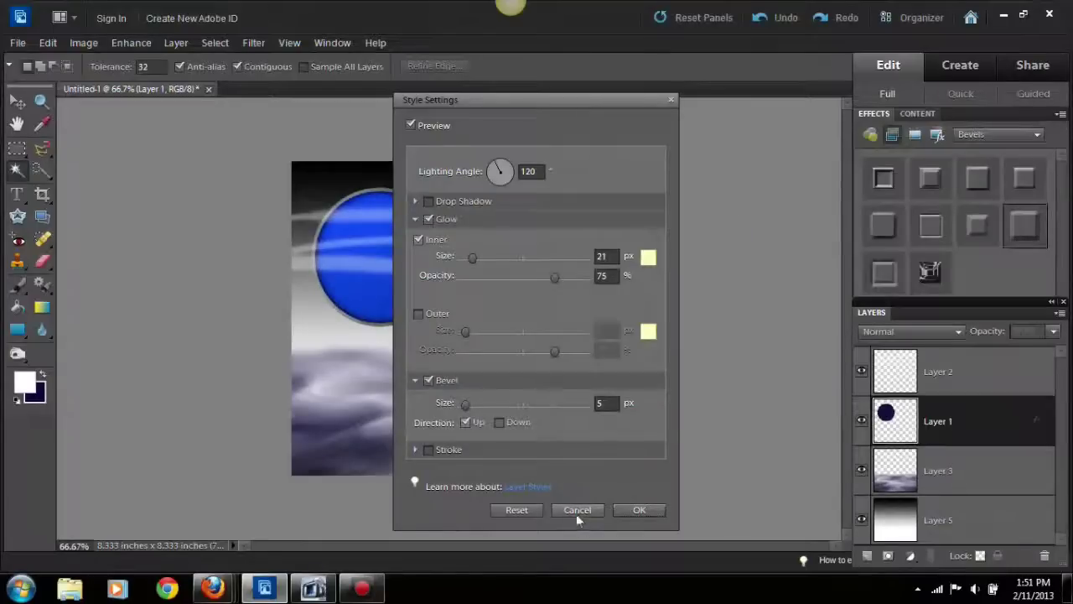
pyautogui.click(428, 219)
pyautogui.click(429, 219)
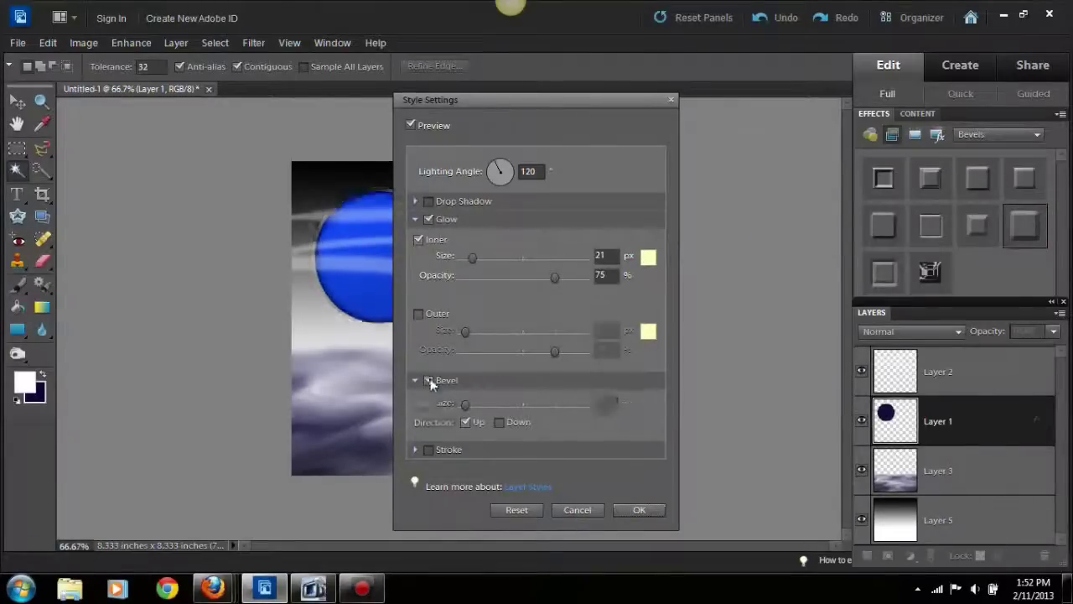
pyautogui.click(428, 449)
pyautogui.click(428, 201)
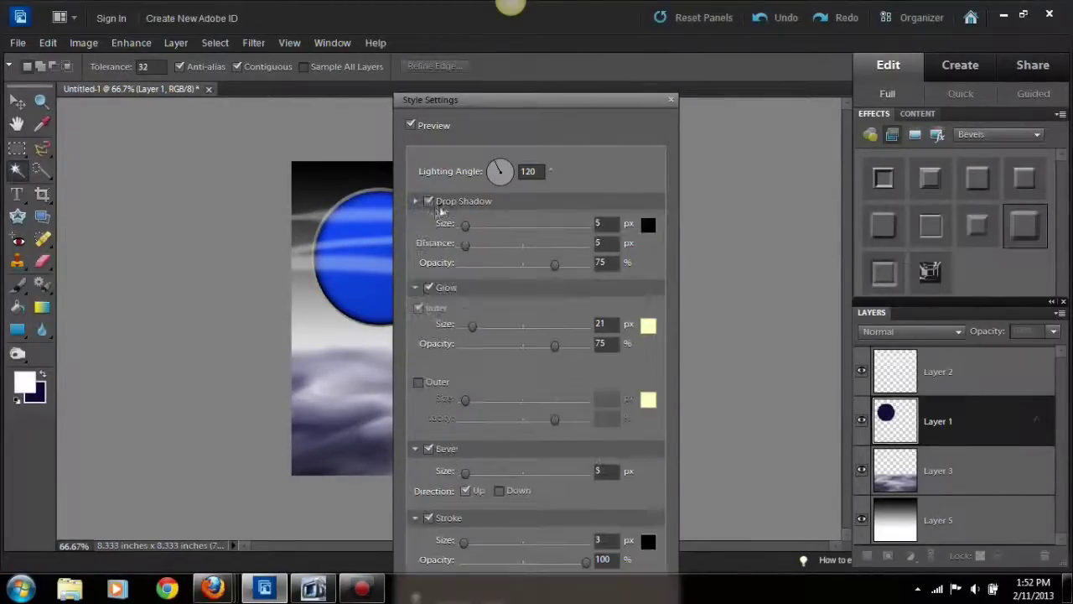
pyautogui.press('Return')
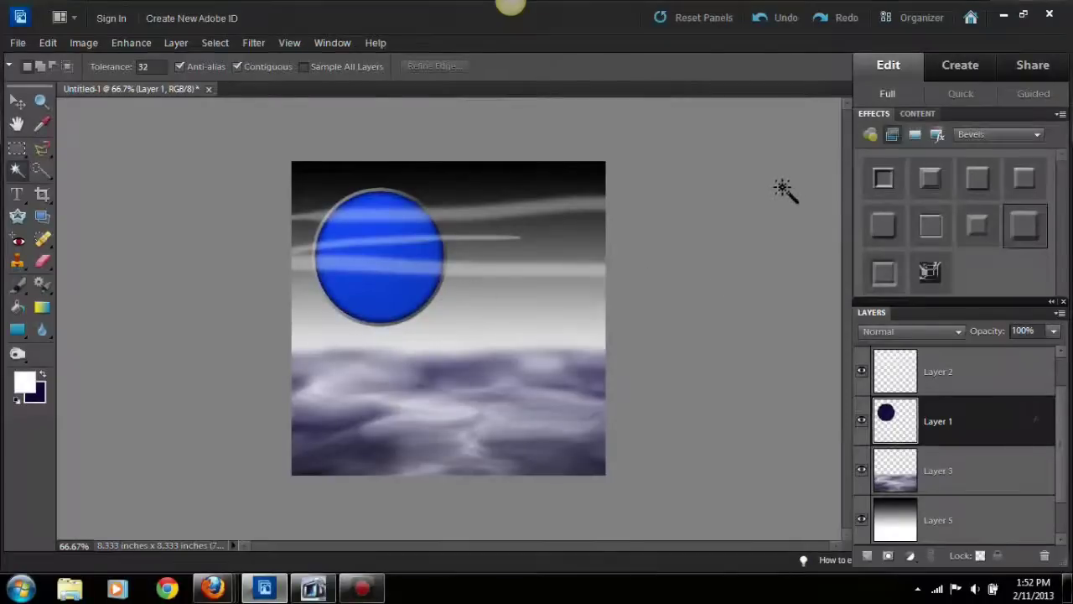
# - Reset the planet's style settings to defaults and select the Background layer
pyautogui.doubleClick(1039, 422)
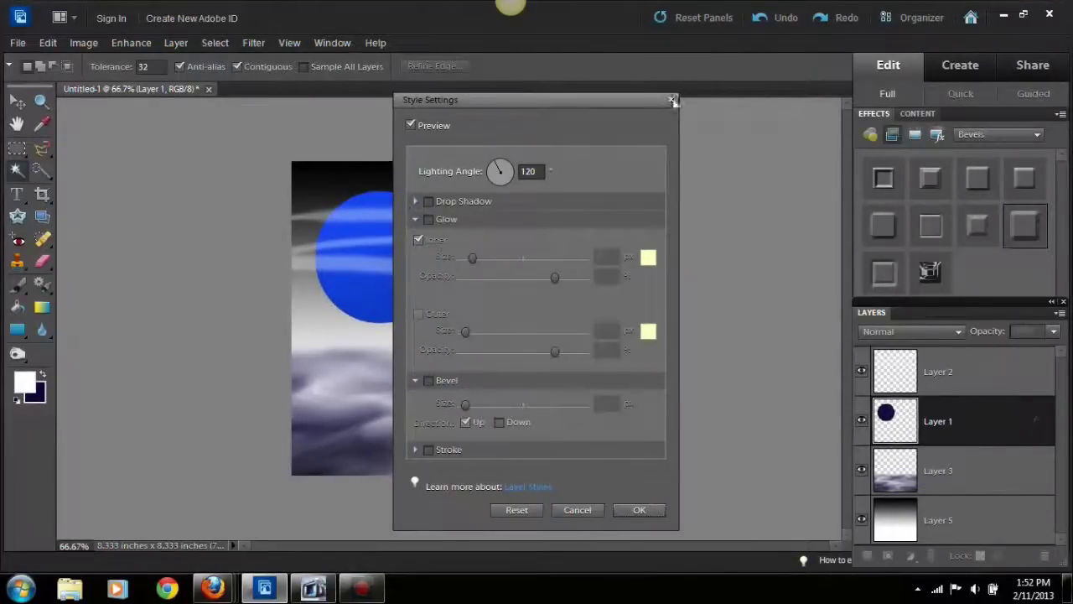
pyautogui.click(638, 509)
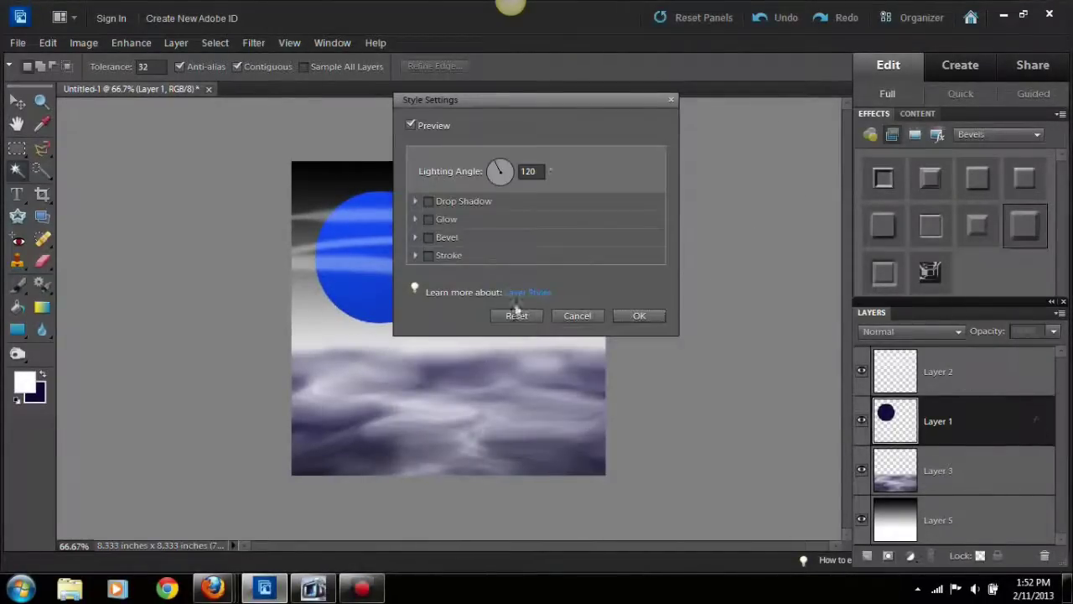
pyautogui.click(639, 316)
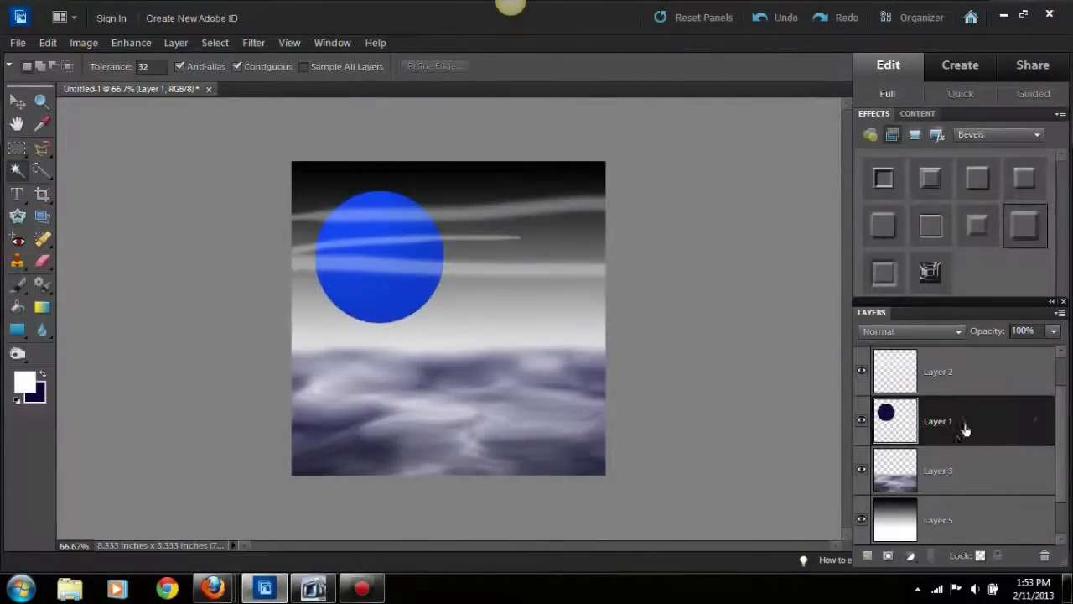
pyautogui.press('v')
pyautogui.click(664, 342)
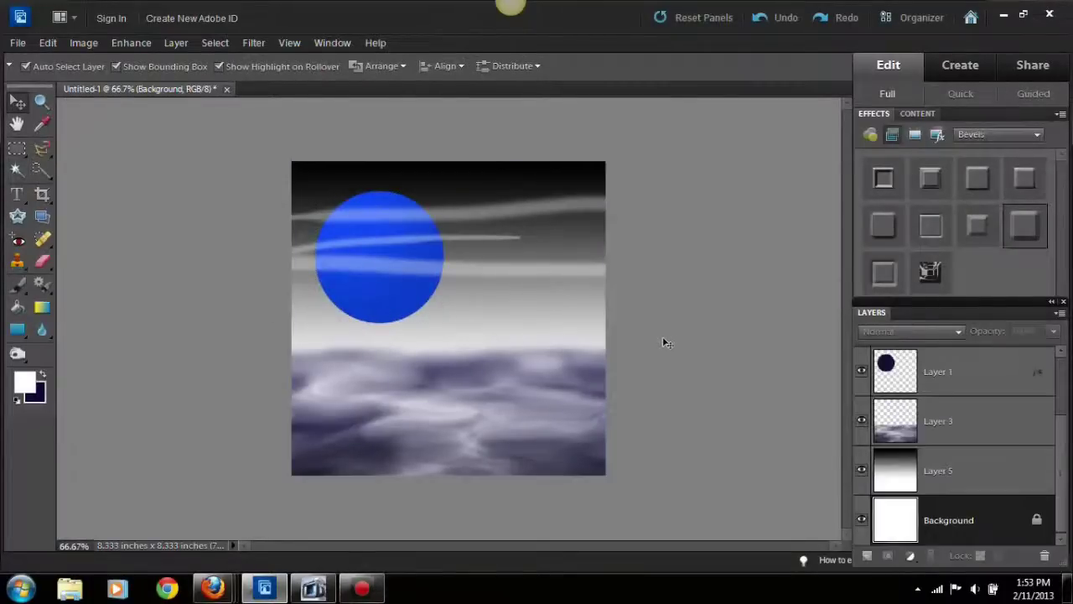
# - Select the blue circle's layer, back out of Texturizer, and delete Layer 1
pyautogui.click(945, 380)
pyautogui.click(253, 42)
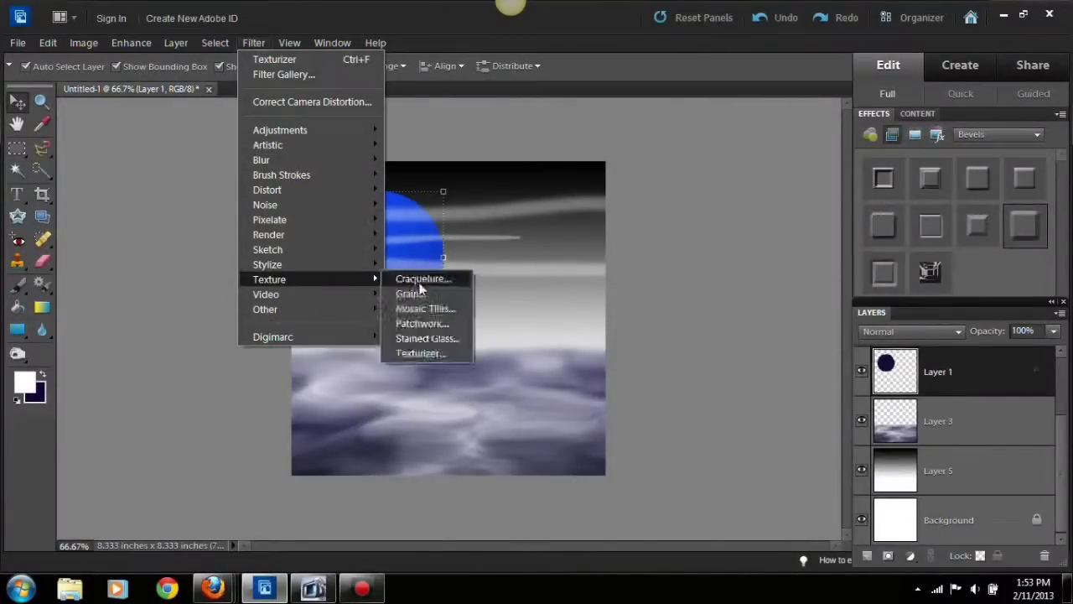
pyautogui.click(426, 352)
pyautogui.click(955, 68)
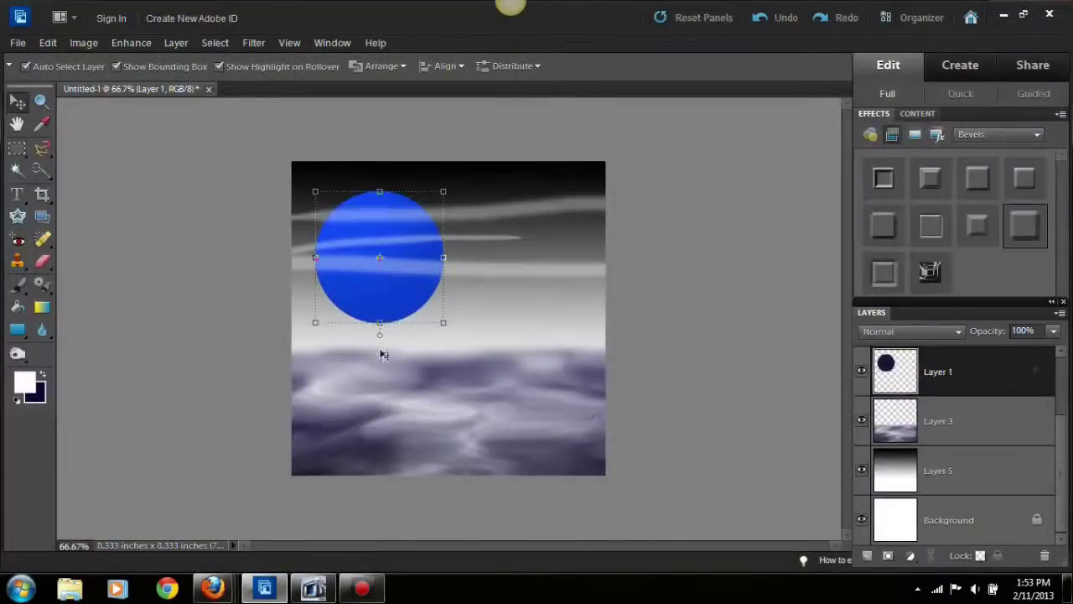
pyautogui.press('Delete')
pyautogui.click(486, 230)
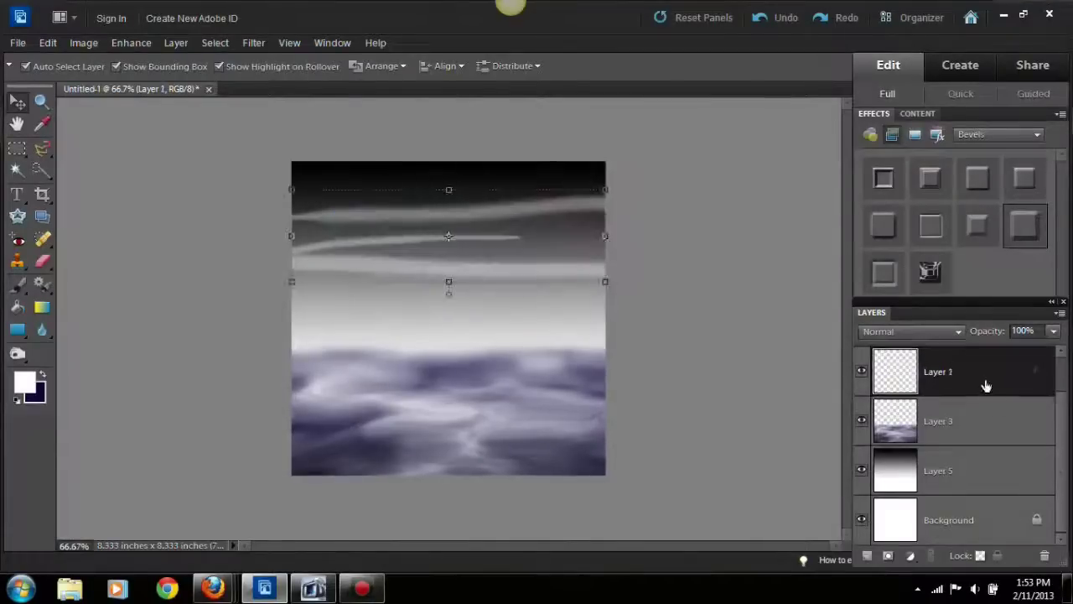
# - Add a new layer and fill the circular selection with dark navy
pyautogui.hotkey('ctrl', 'shift', 'alt', 'n')
pyautogui.press('m')
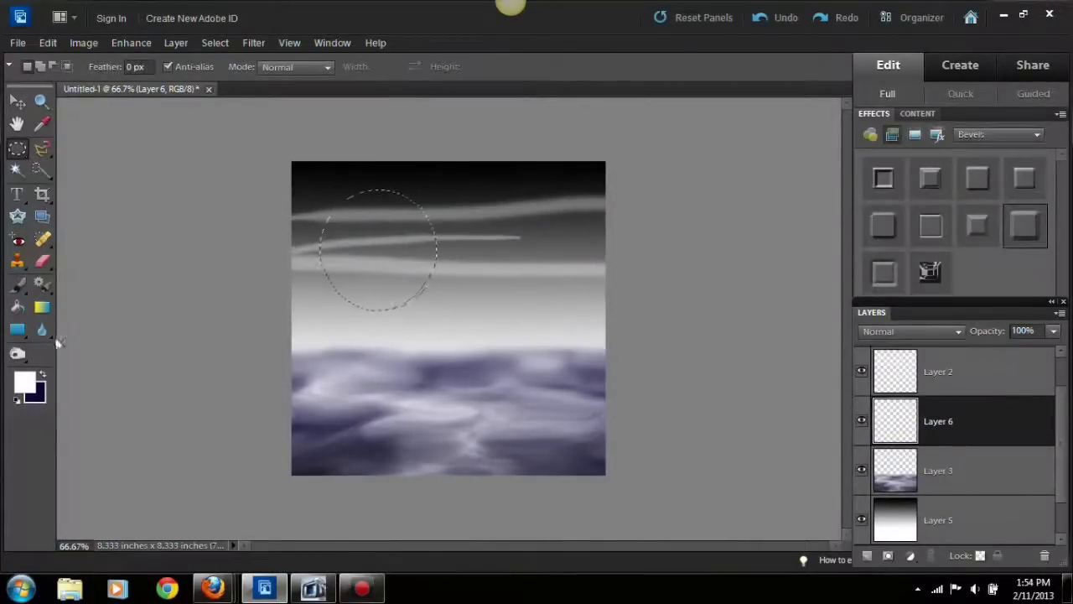
pyautogui.press('x')
pyautogui.press('k')
pyautogui.click(377, 251)
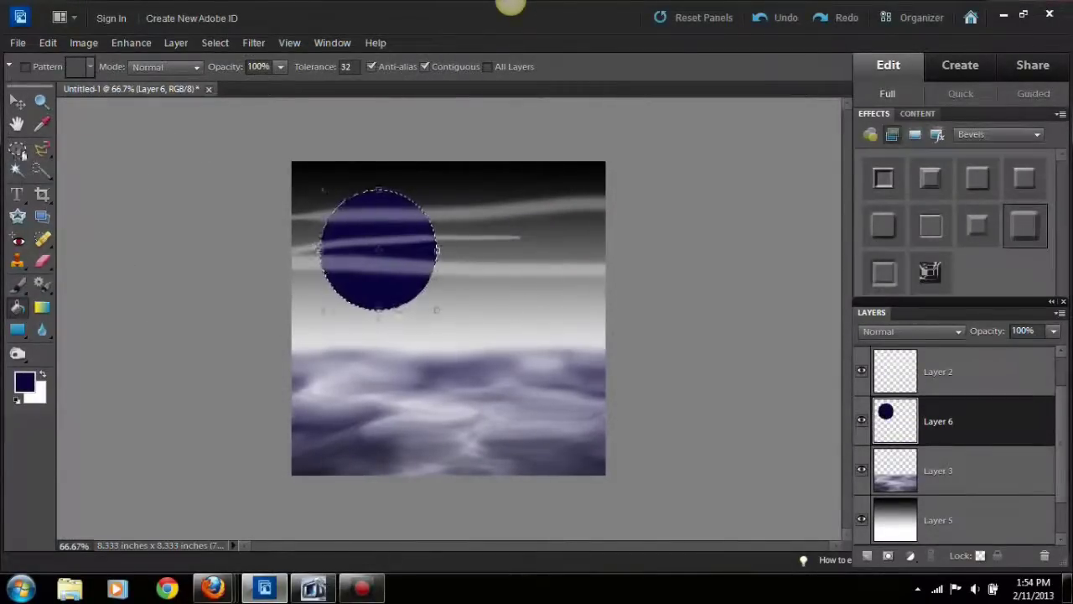
# - Apply the Texturizer filter with a sandstone texture to the navy circle
pyautogui.click(254, 42)
pyautogui.click(442, 354)
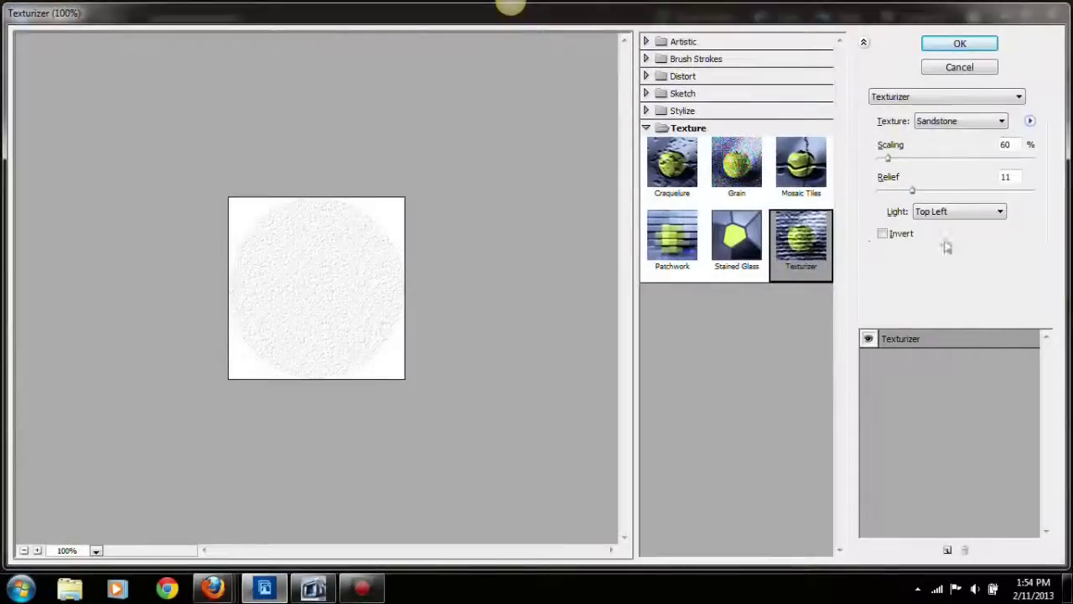
pyautogui.click(959, 67)
pyautogui.click(253, 42)
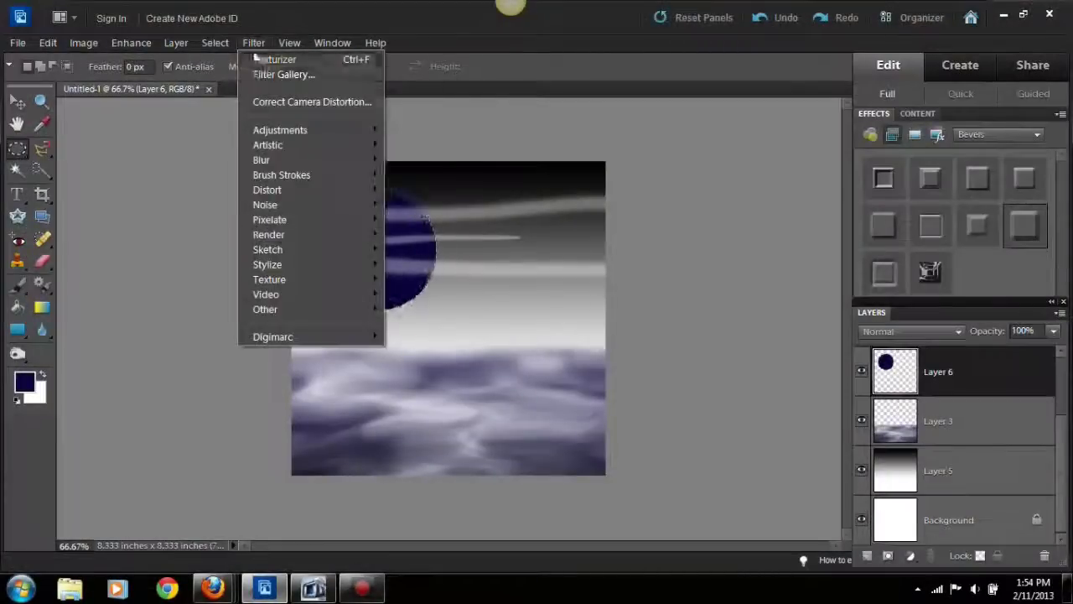
# - Apply the Spherize distortion to bulge the textured navy planet
pyautogui.click(254, 42)
pyautogui.click(253, 42)
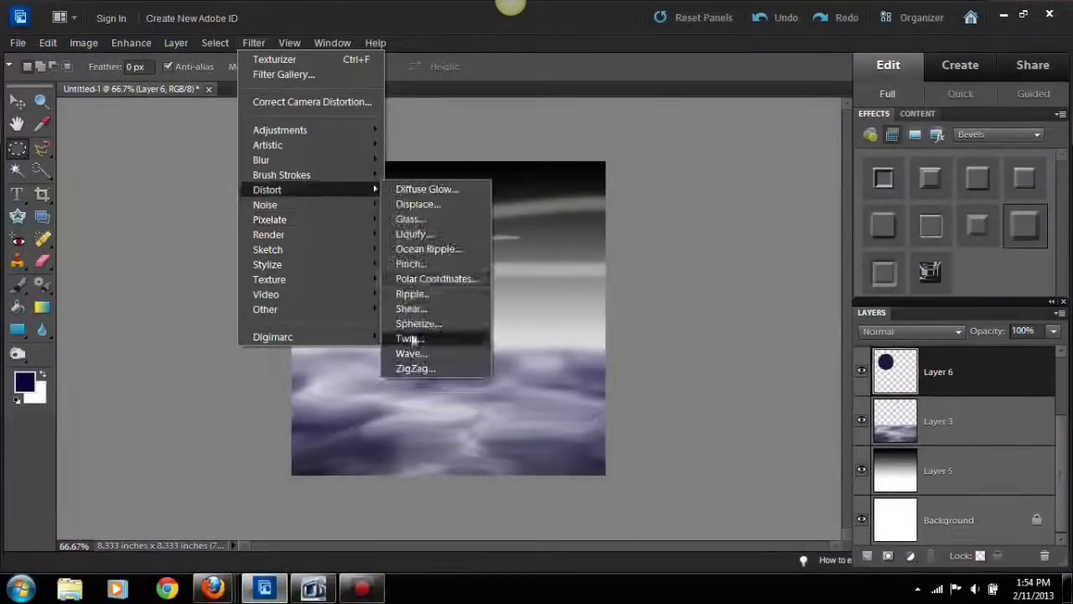
pyautogui.click(410, 320)
pyautogui.click(643, 143)
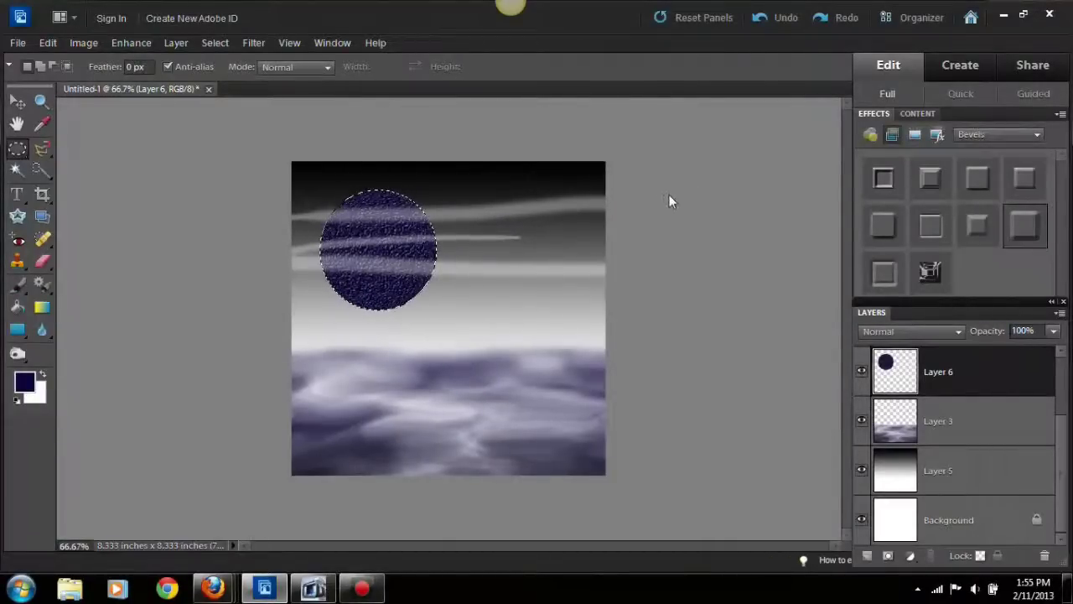
# - Cancel out of Render > Texture Fill and add an empty Layer 7 above the planet
pyautogui.click(253, 42)
pyautogui.moveTo(269, 234)
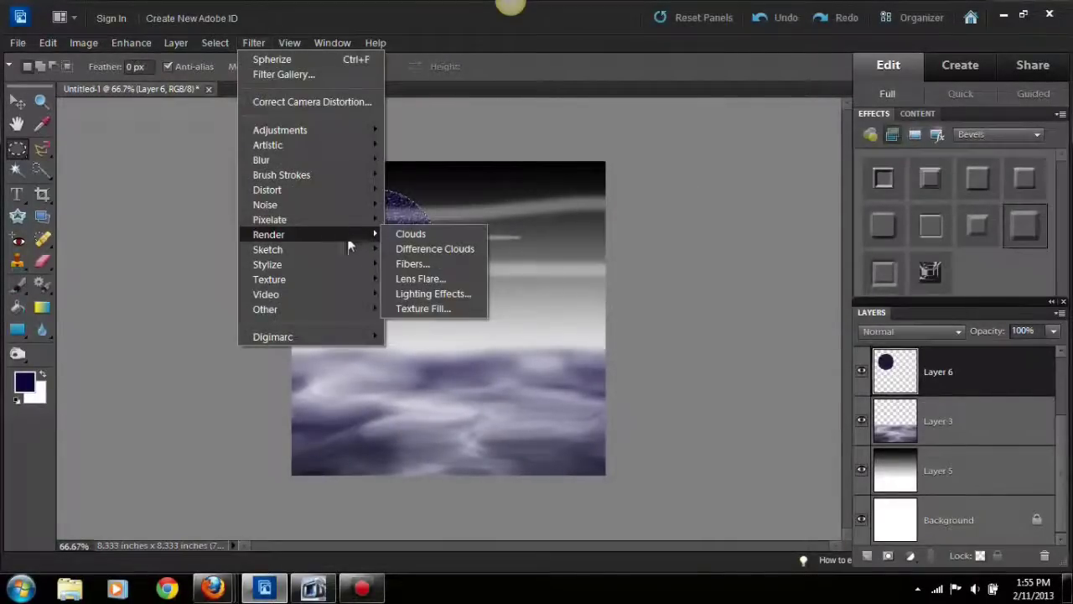
pyautogui.click(406, 307)
pyautogui.click(480, 350)
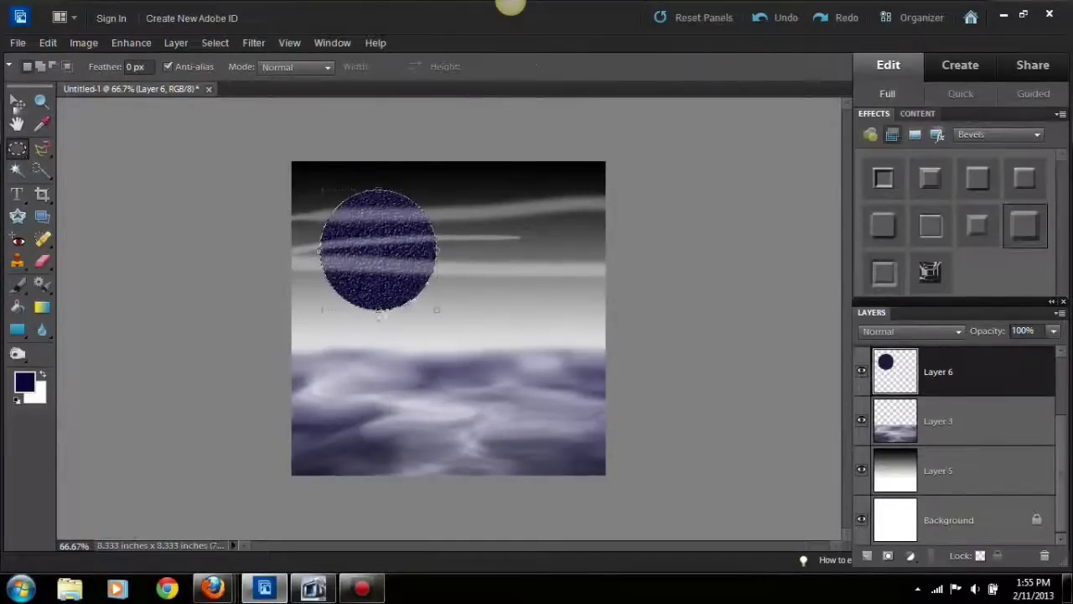
pyautogui.press('v')
pyautogui.press('m')
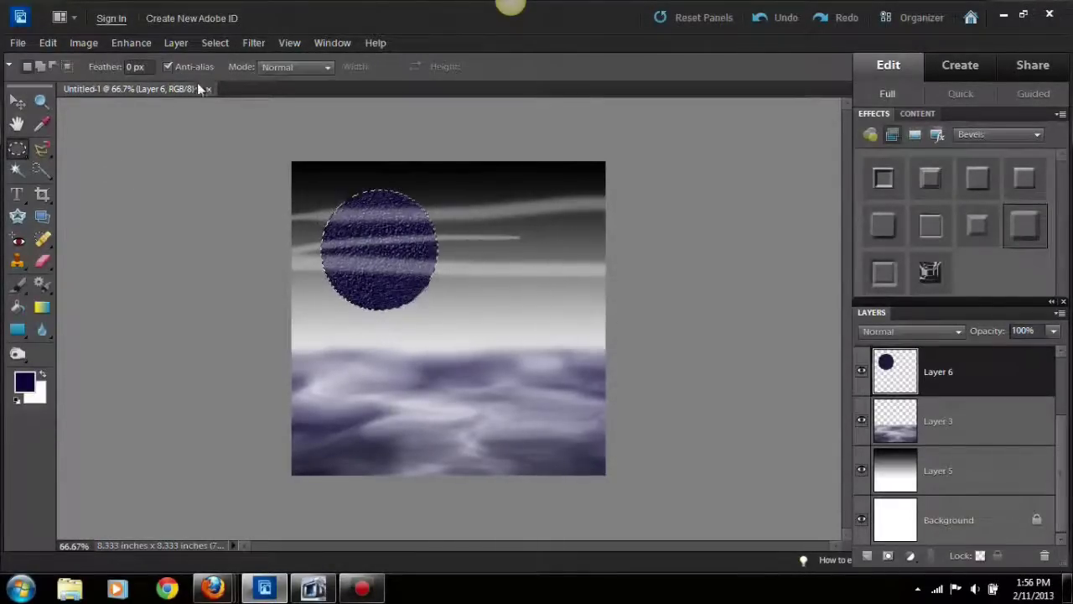
pyautogui.hotkey('ctrl', 'shift', 'alt', 'n')
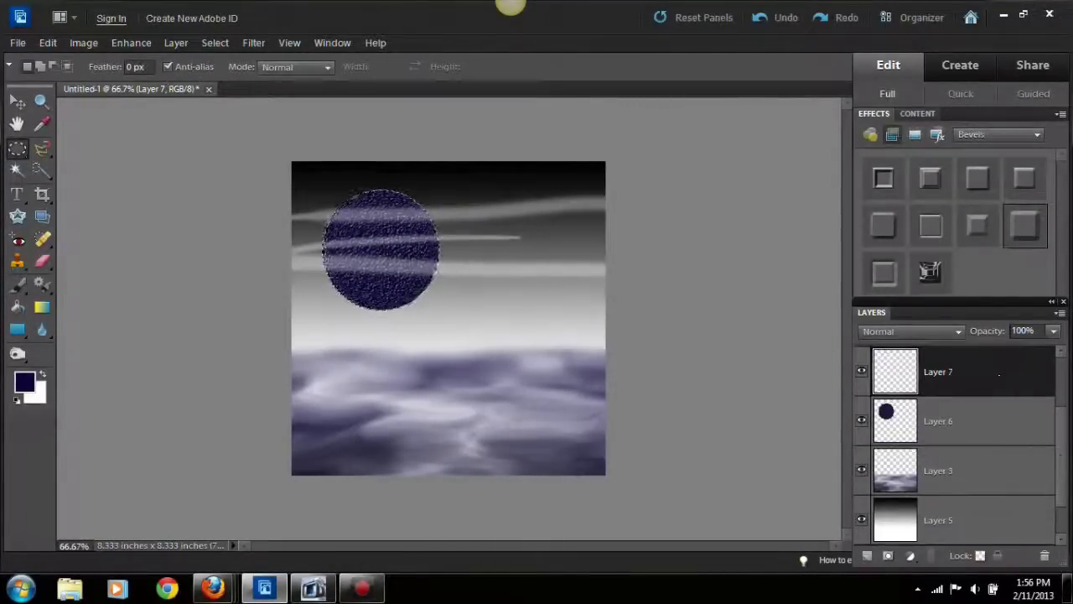
# - Offset the circular selection down-right and ready a 97 px Burn tool on Layer 6
pyautogui.moveTo(383, 255); pyautogui.dragTo(399, 264)
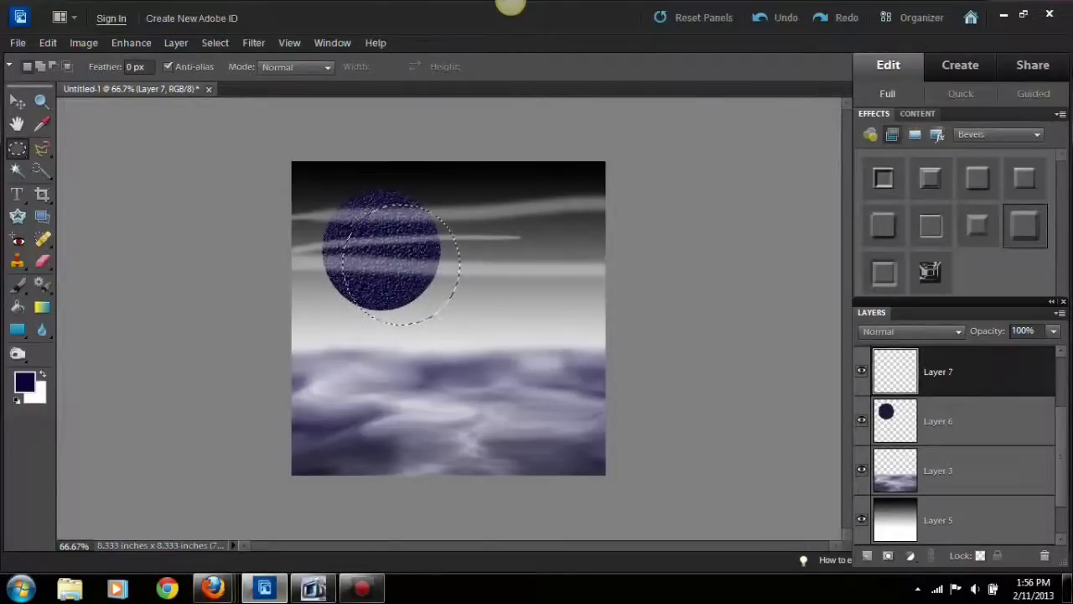
pyautogui.hotkey('alt', '[')
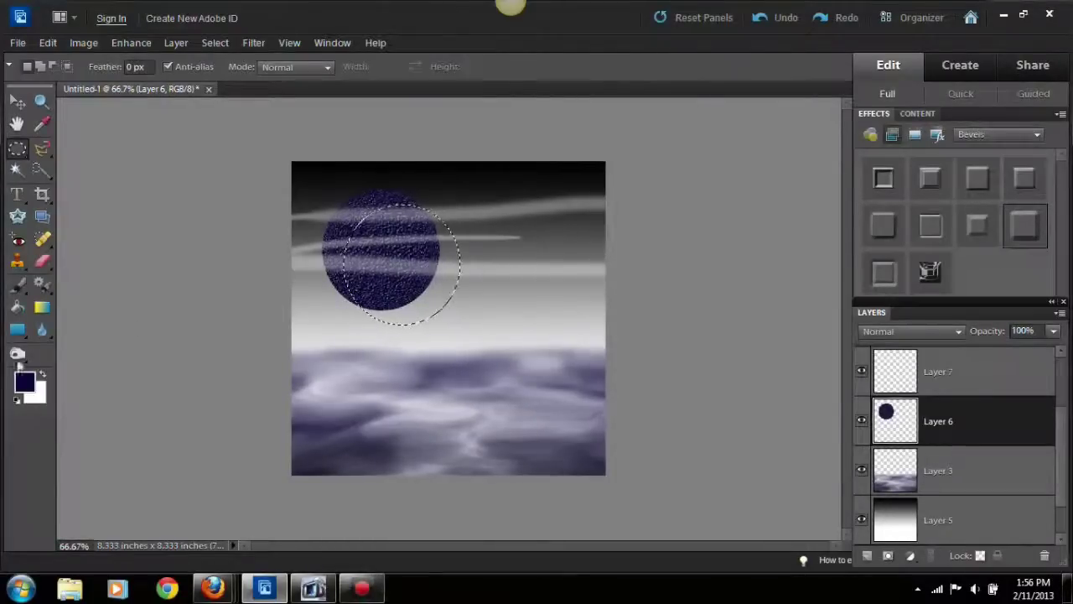
pyautogui.click(18, 352)
pyautogui.rightClick(18, 353)
pyautogui.click(59, 396)
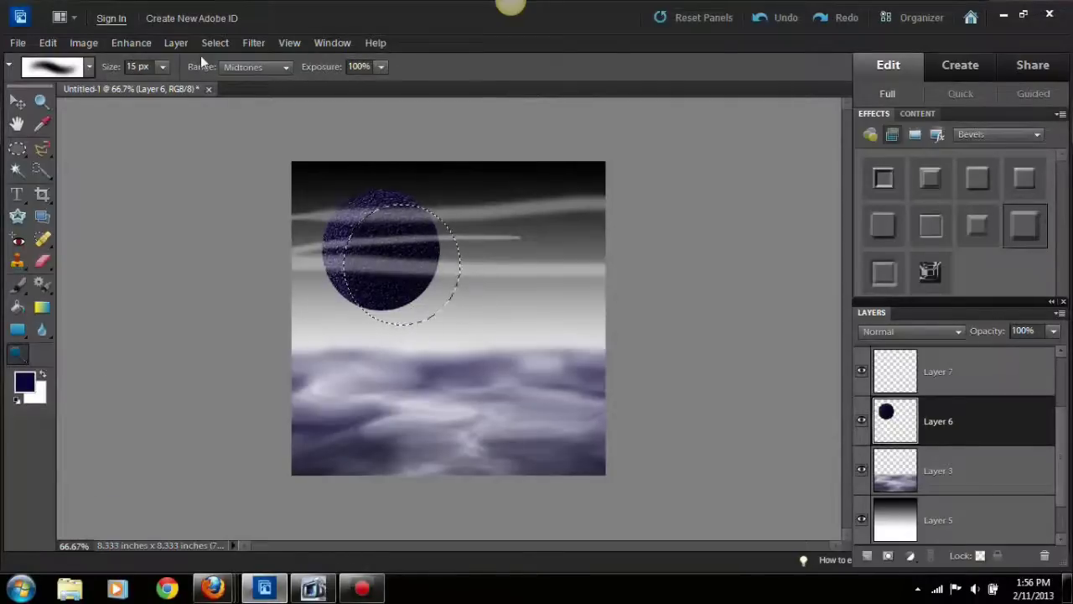
pyautogui.press(']')
pyautogui.press(']')
pyautogui.press(']')
# - Use an Edit menu command, then select the entire canvas
pyautogui.click(48, 42)
pyautogui.click(62, 52)
pyautogui.hotkey('alt', 's')
pyautogui.press('a')
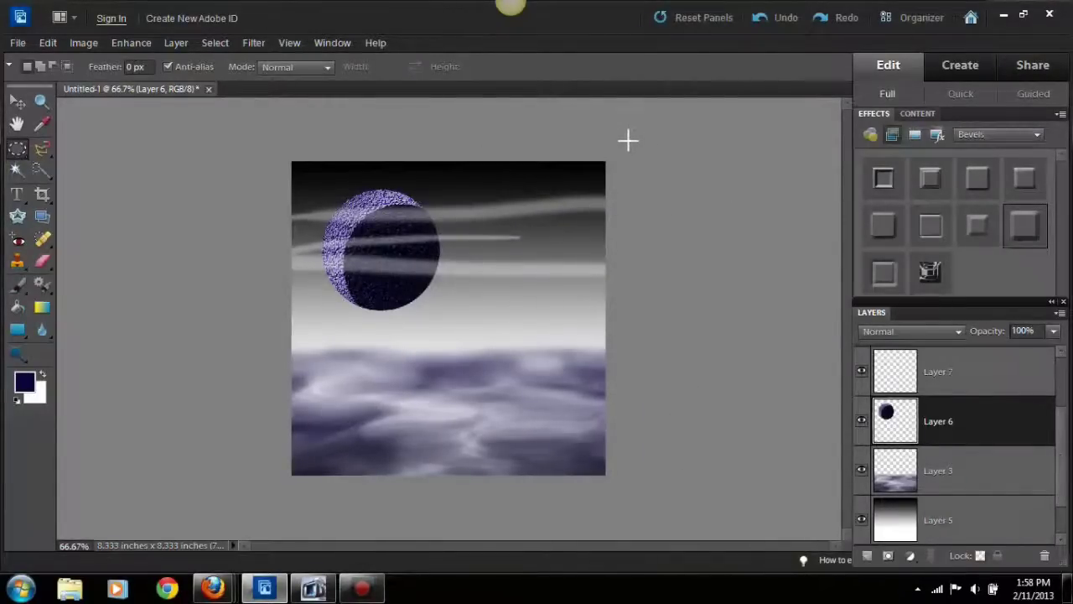
# - Undo the select-all, swap foreground and background colours, and choose the Brush tool
pyautogui.click(48, 42)
pyautogui.click(67, 67)
pyautogui.click(42, 374)
pyautogui.click(17, 284)
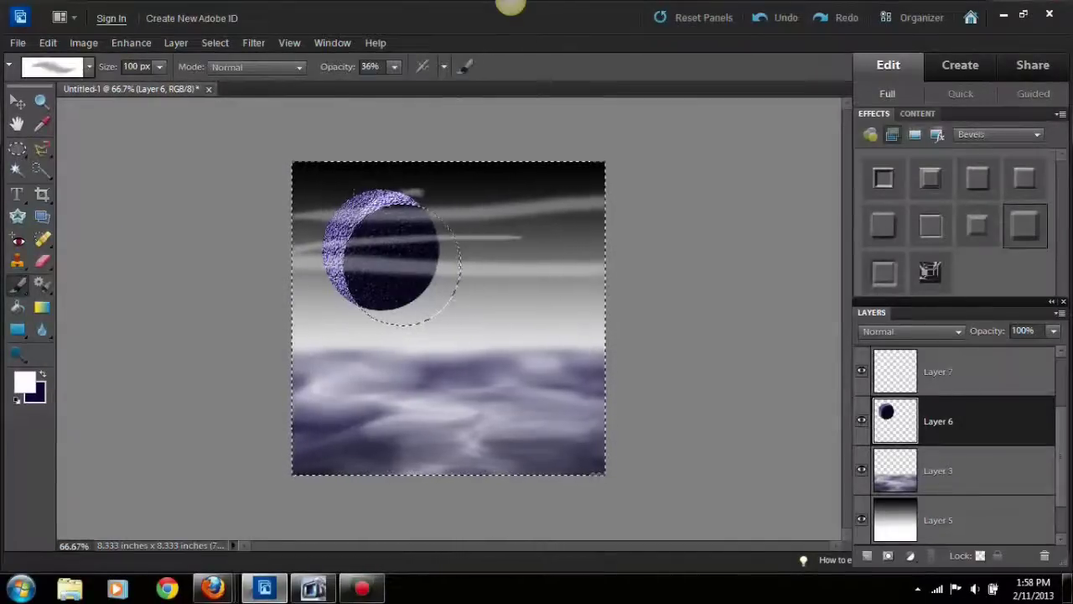
pyautogui.click(84, 41)
pyautogui.click(67, 67)
pyautogui.click(50, 42)
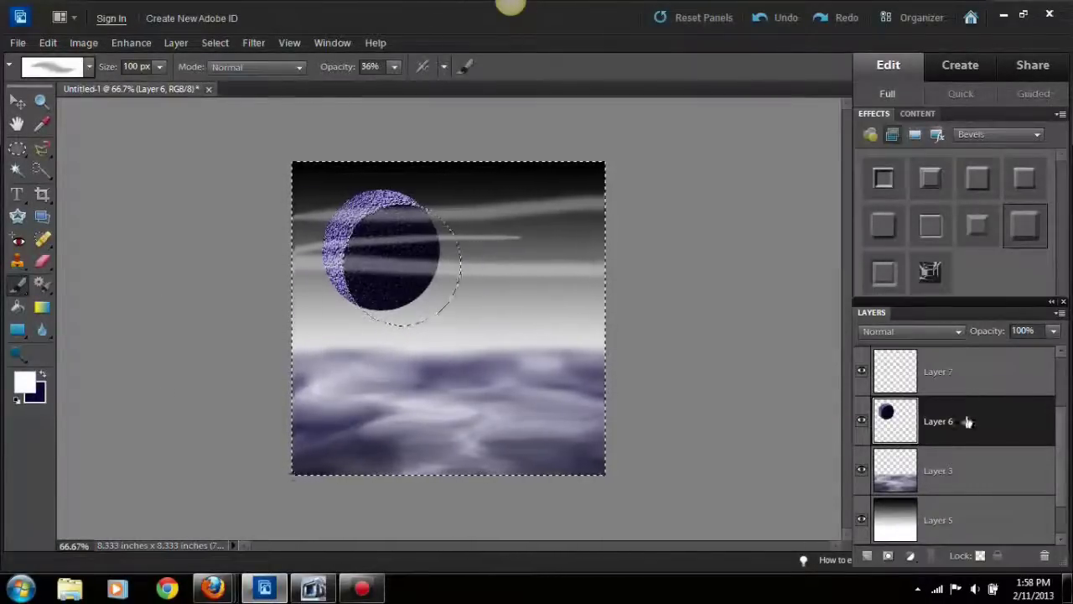
# - Restore the offset selection, dodge the planet's left crescent edge, then deselect
pyautogui.press('m')
pyautogui.click(700, 188)
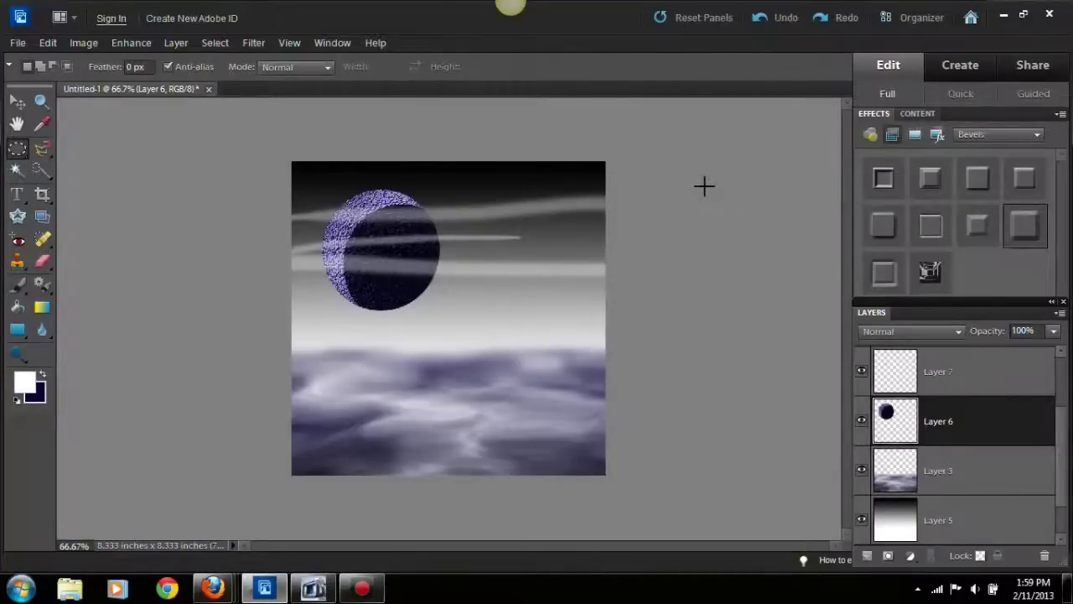
pyautogui.hotkey('ctrl', 'z')
pyautogui.click(18, 352)
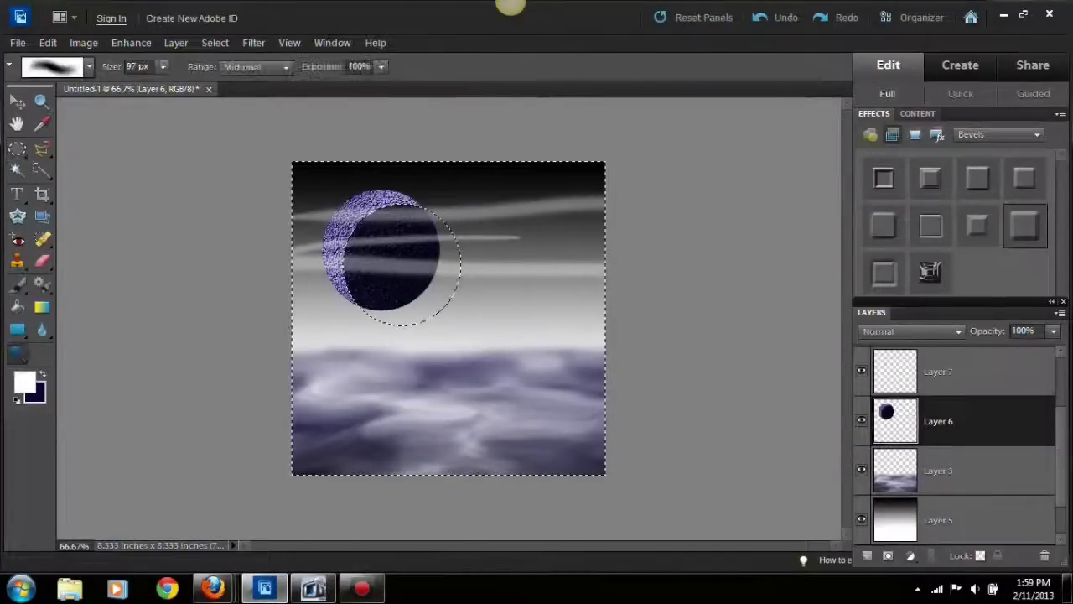
pyautogui.moveTo(335, 251); pyautogui.dragTo(423, 197)
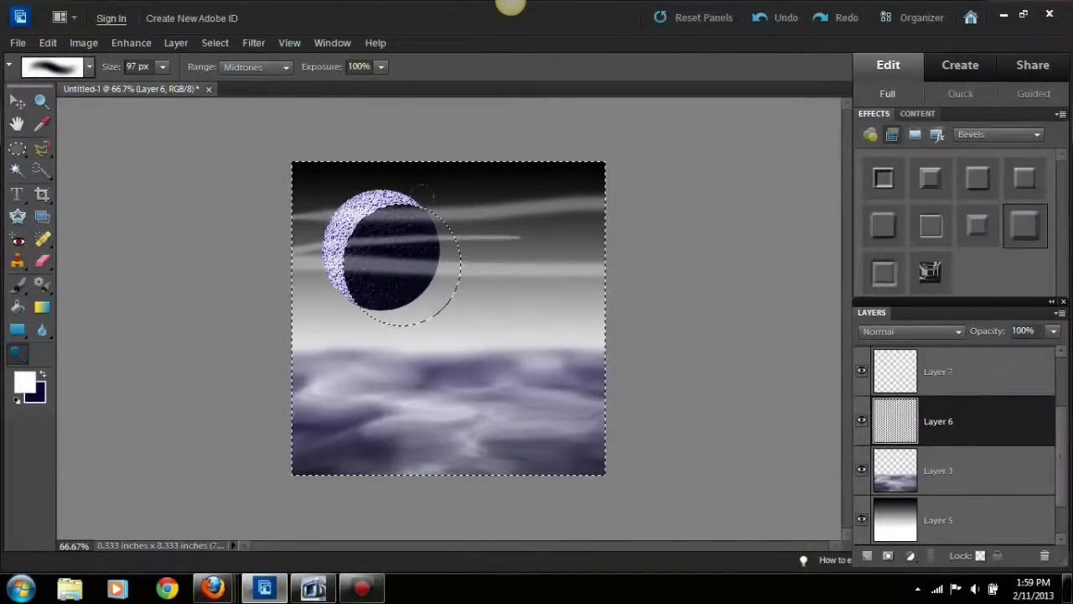
pyautogui.click(17, 149)
pyautogui.click(673, 307)
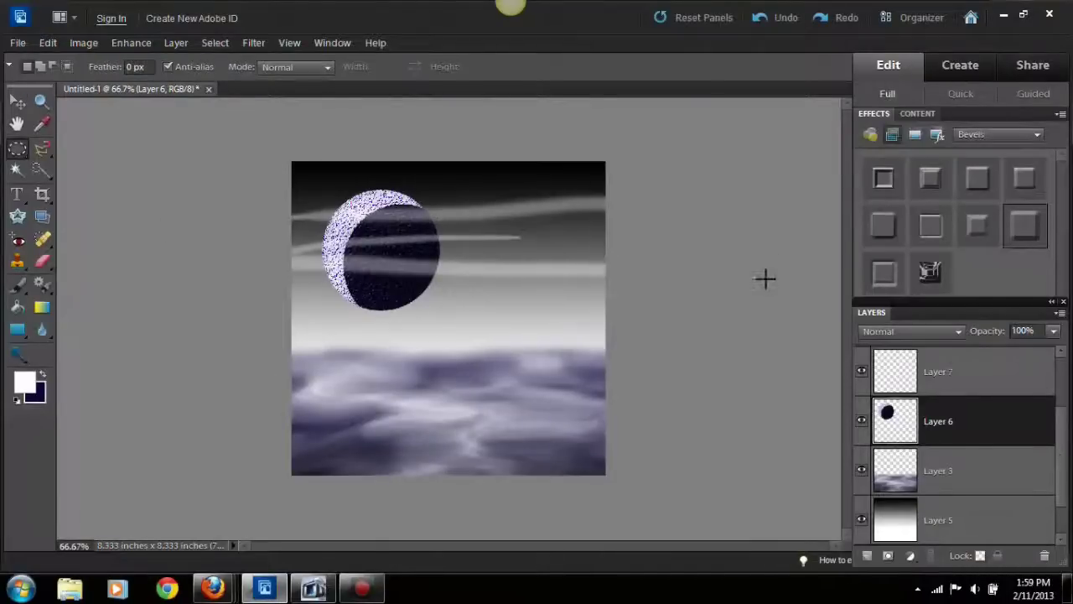